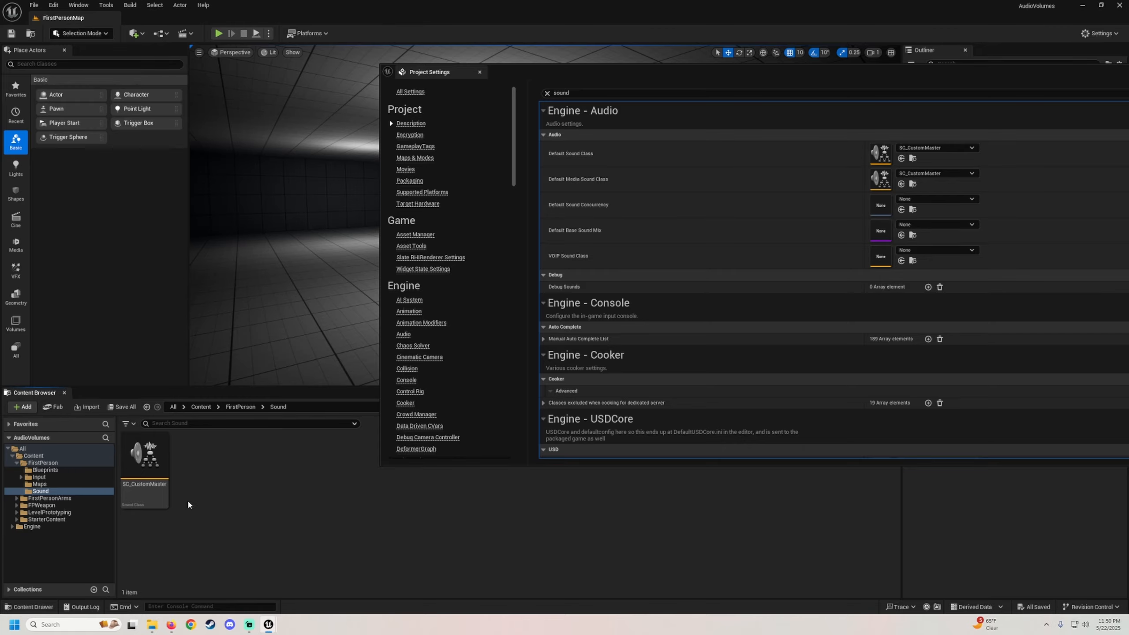
double_click(148, 489)
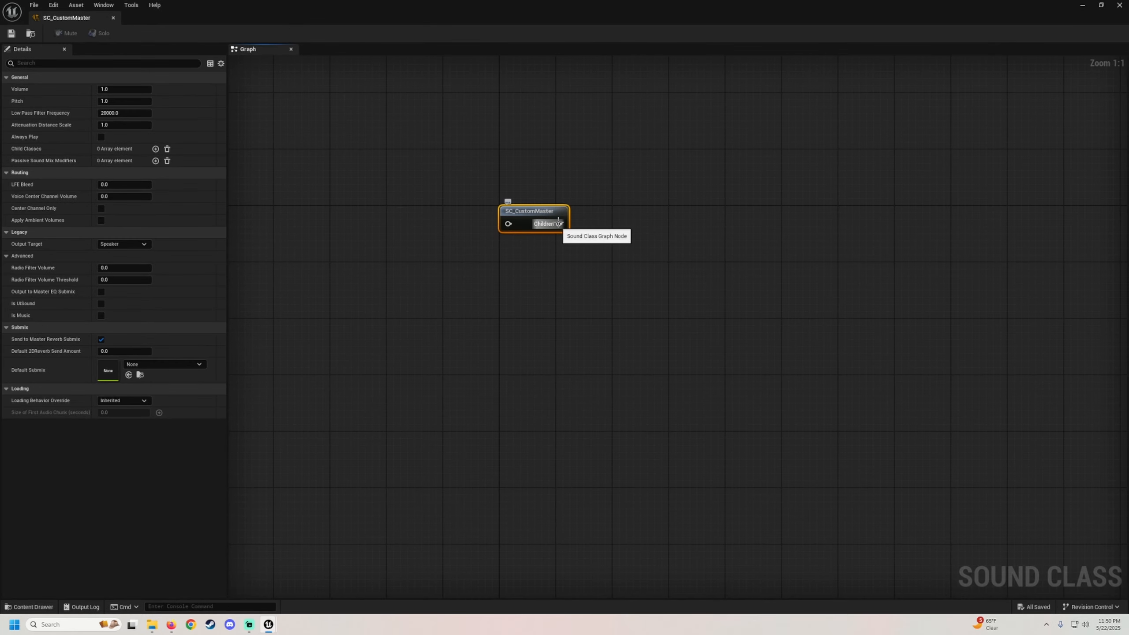
drag(558, 223, 654, 165)
click(1081, 7)
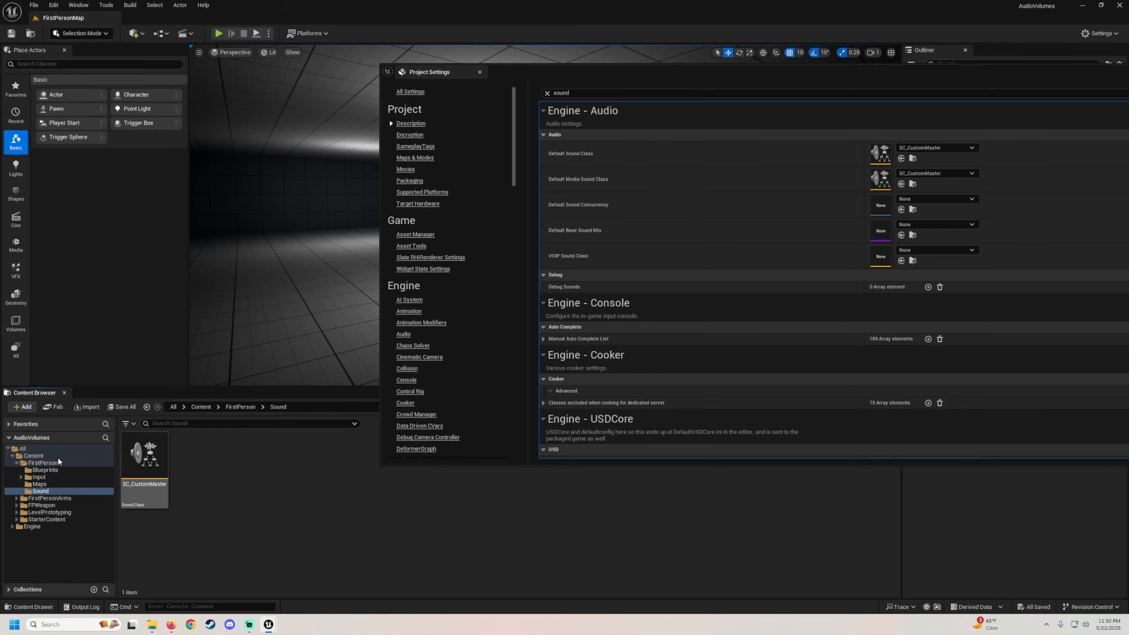
Close the project settings, then enable Apply Ambient Volumes in the SC_CustomMaster sound class and save it
drag(1075, 75, 943, 82)
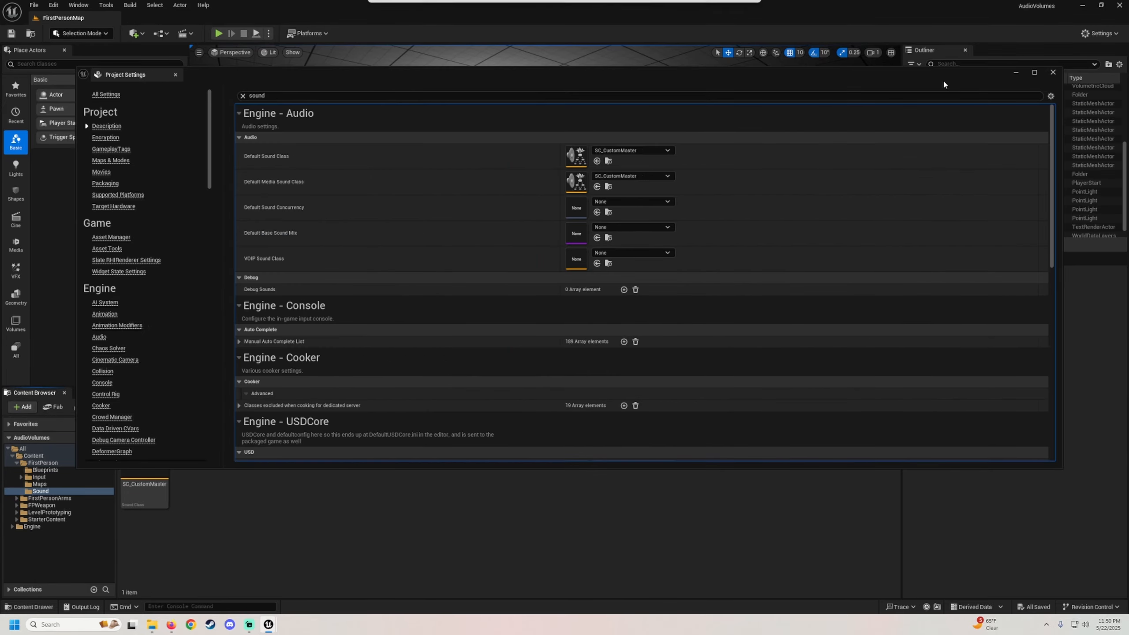
click(1052, 72)
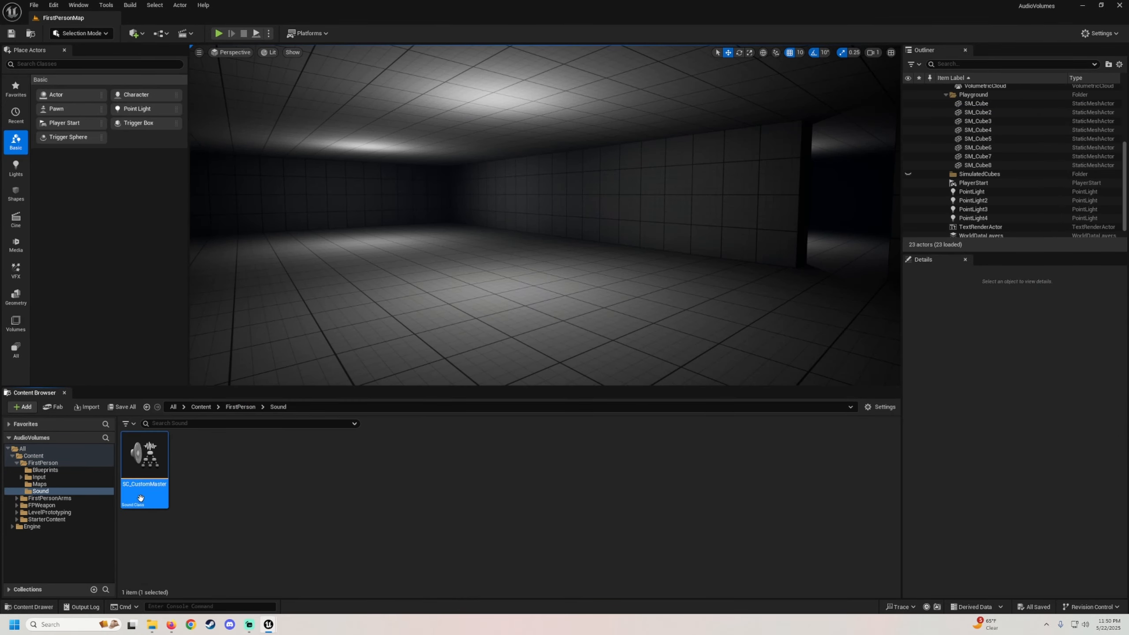
double_click(141, 498)
right_drag(407, 249, 453, 264)
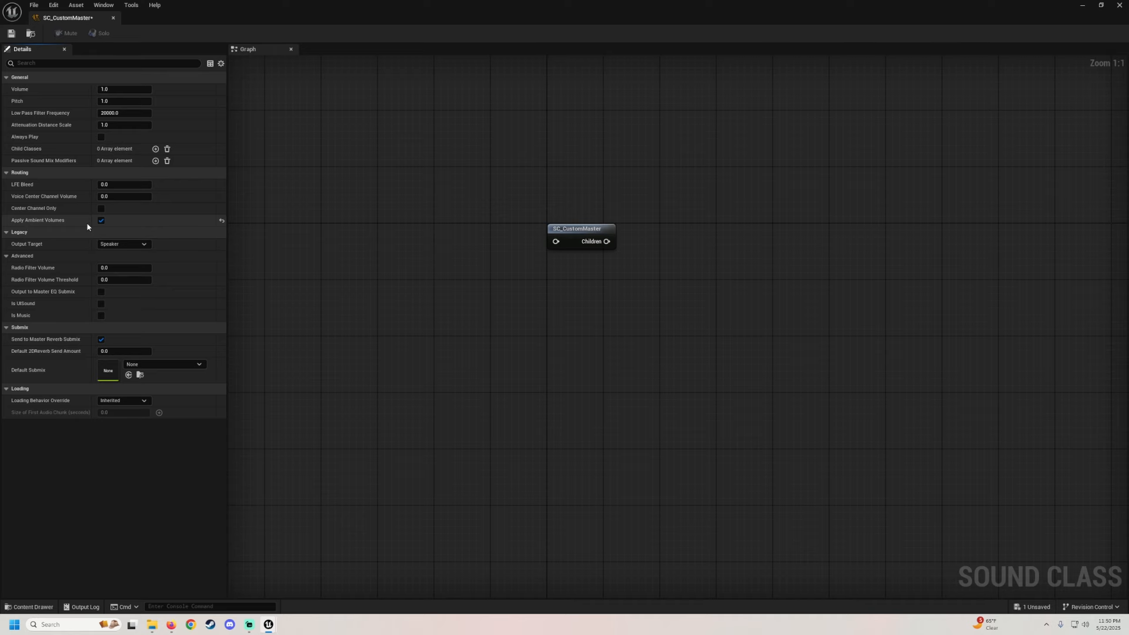
click(11, 33)
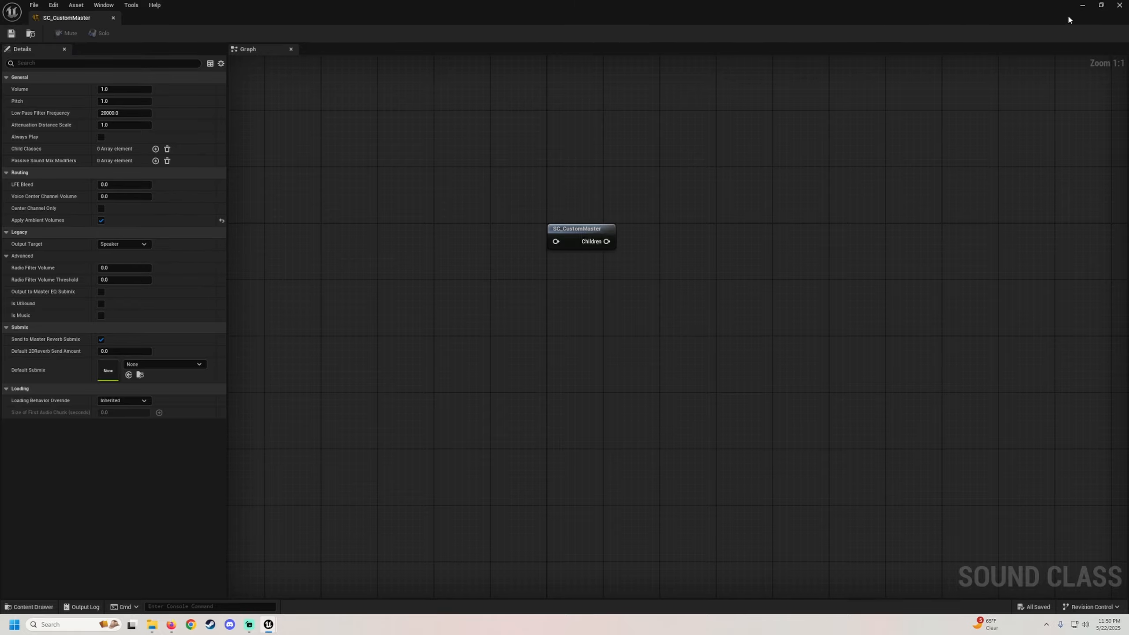
click(1116, 4)
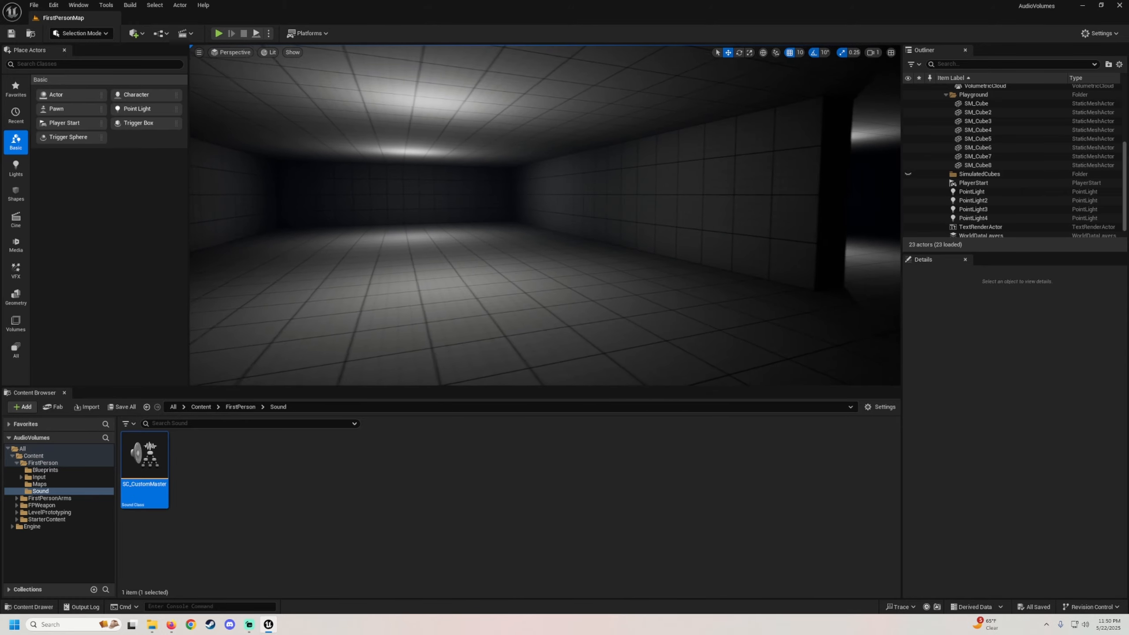
Place Starter_Music_Cue from the StarterContent Audio folder on the floor of the dark room in the level
key(w)
mouse_move(545, 215)
right_down()
mouse_move(533, 215)
mouse_move(557, 223)
right_up()
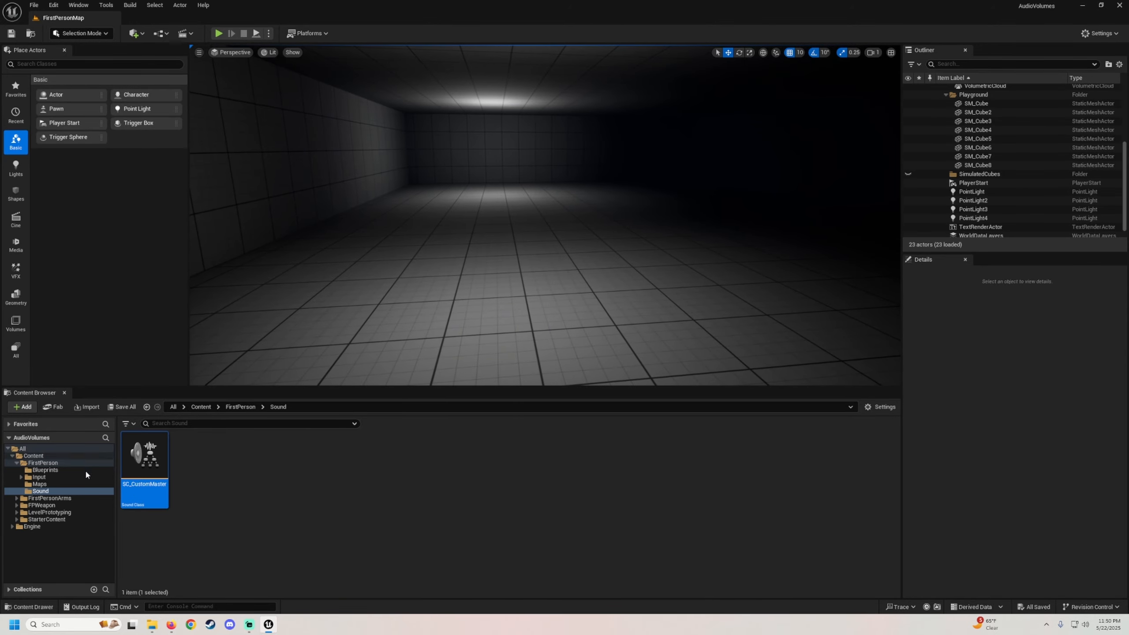
click(52, 519)
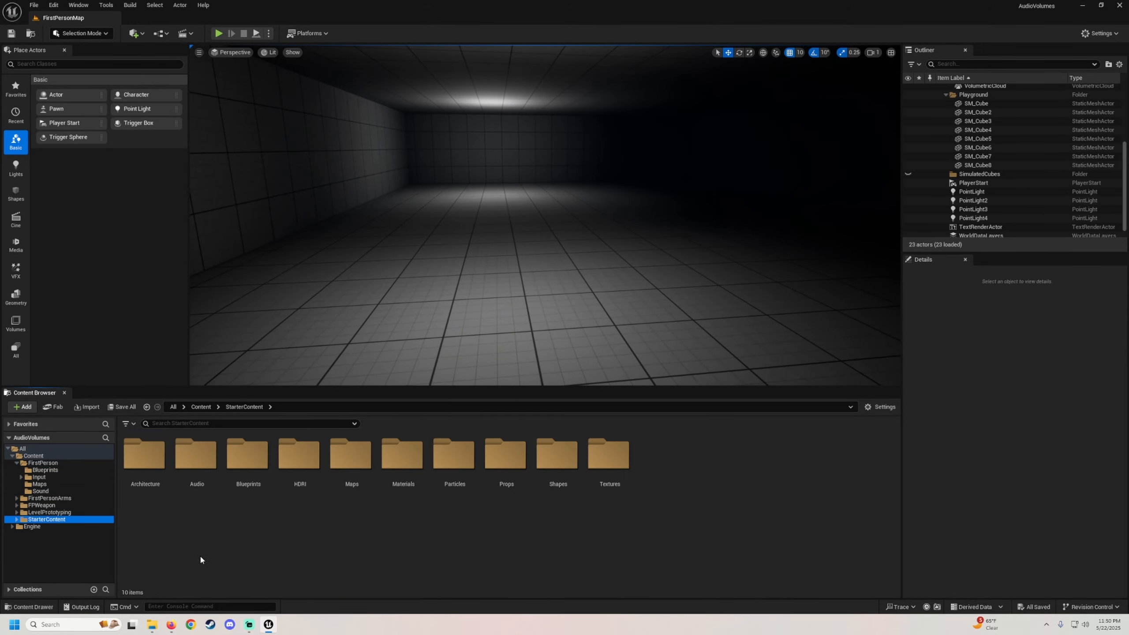
double_click(196, 453)
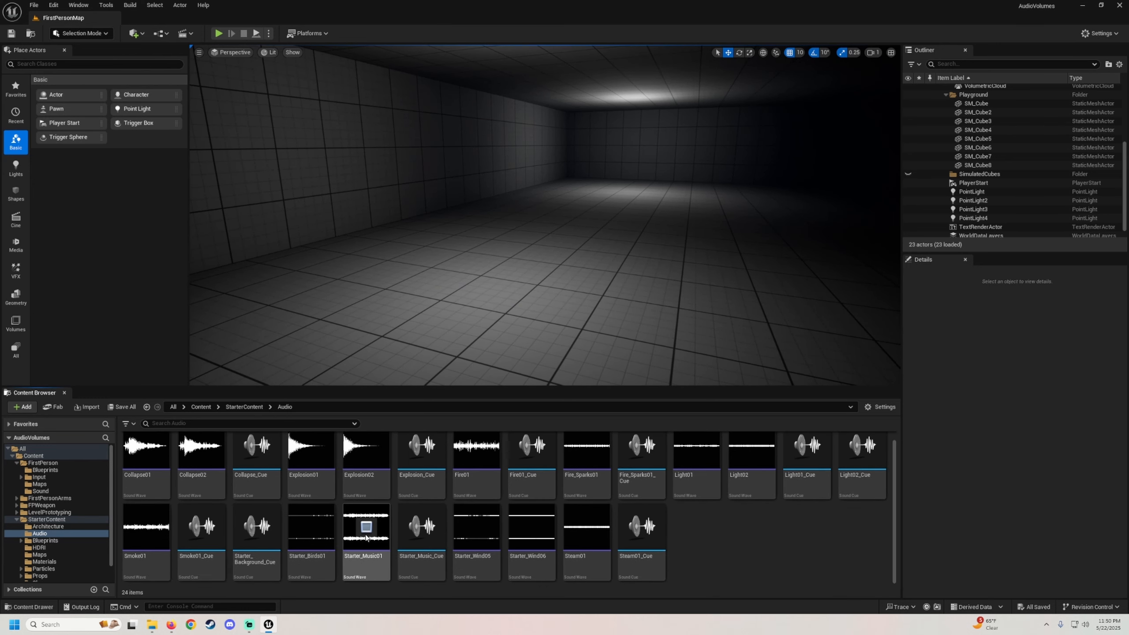
drag(425, 557, 564, 185)
Move the placed music cue along the Y axis to 2280
right_drag(520, 260, 484, 260)
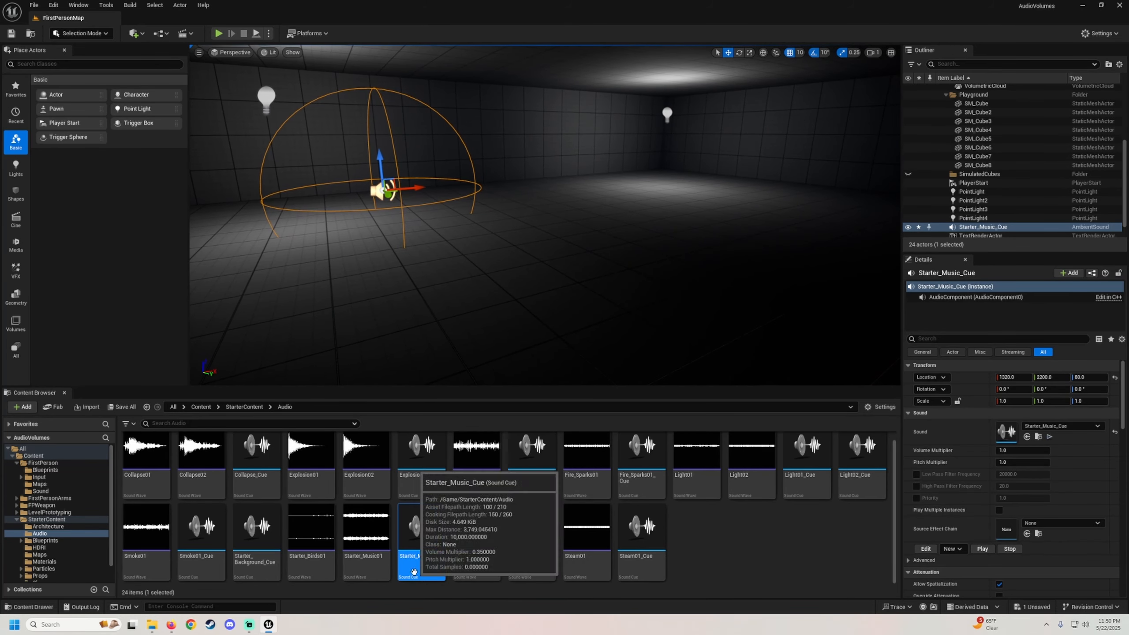
mouse_move(657, 137)
right_down()
mouse_move(551, 134)
mouse_move(658, 129)
right_up()
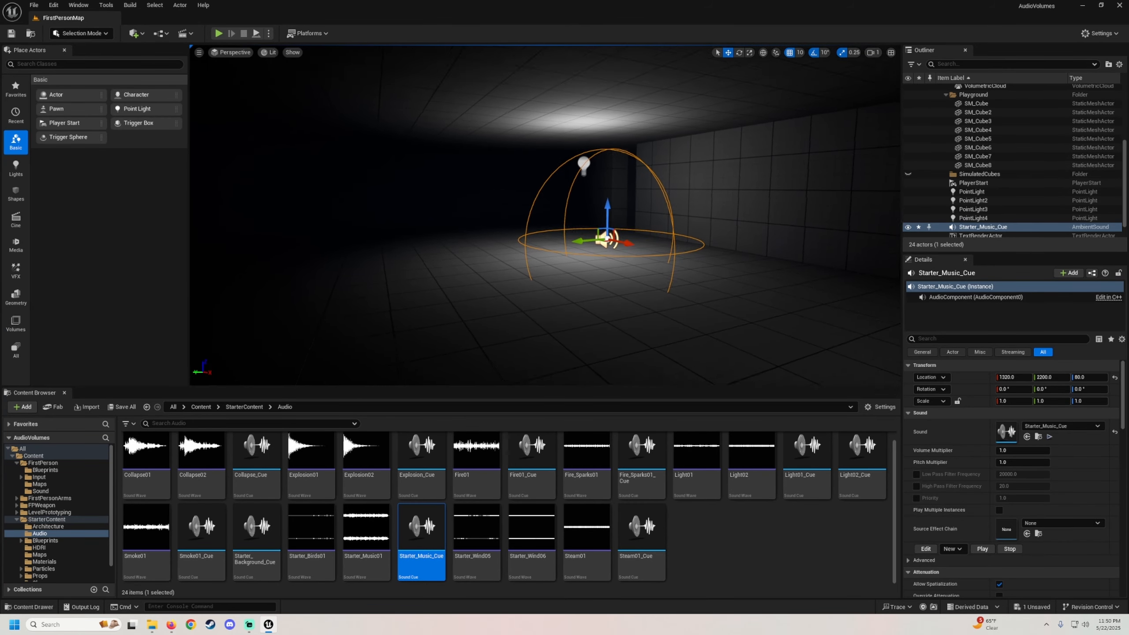
right_drag(471, 207, 503, 192)
drag(454, 283, 417, 283)
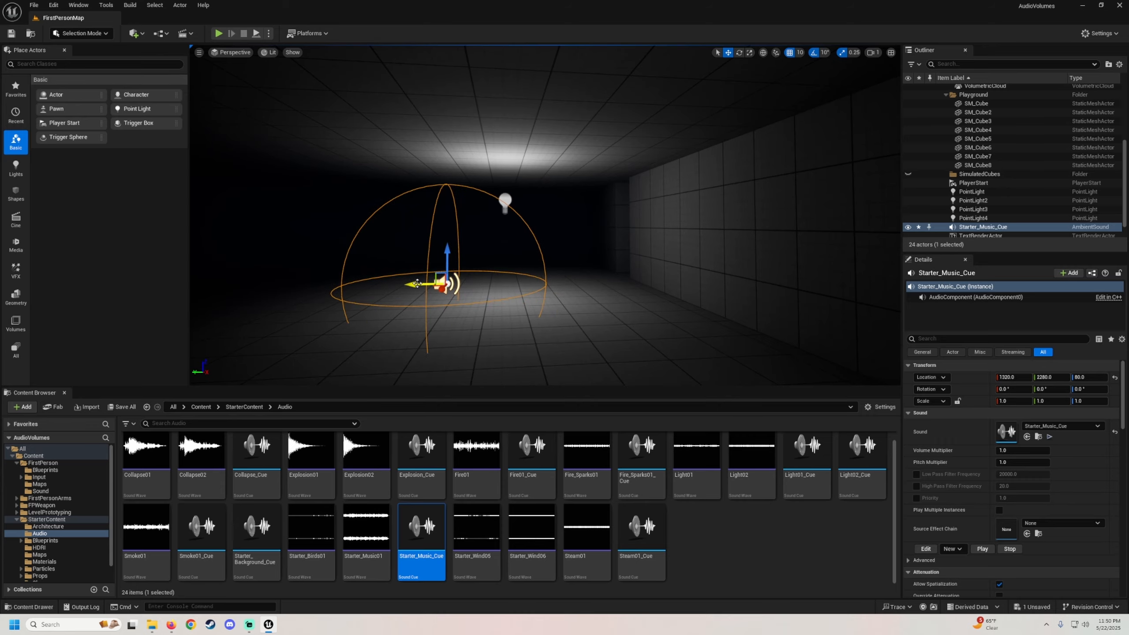
Play-test the level, walking through the rooms to listen to the placed music cue
click(219, 34)
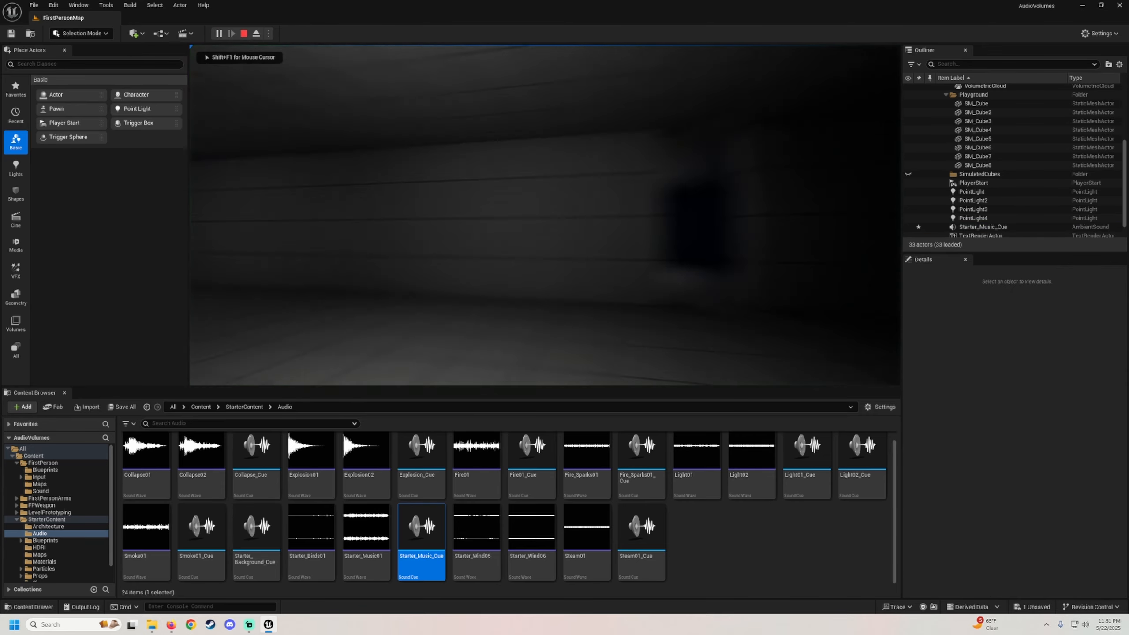
key(w)
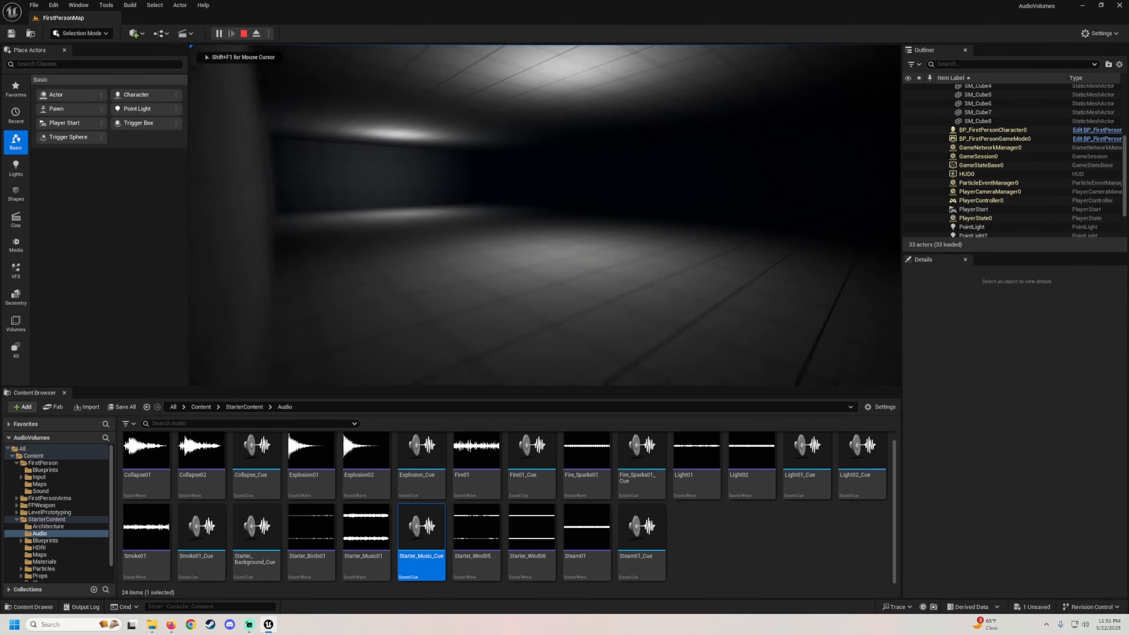
key(Escape)
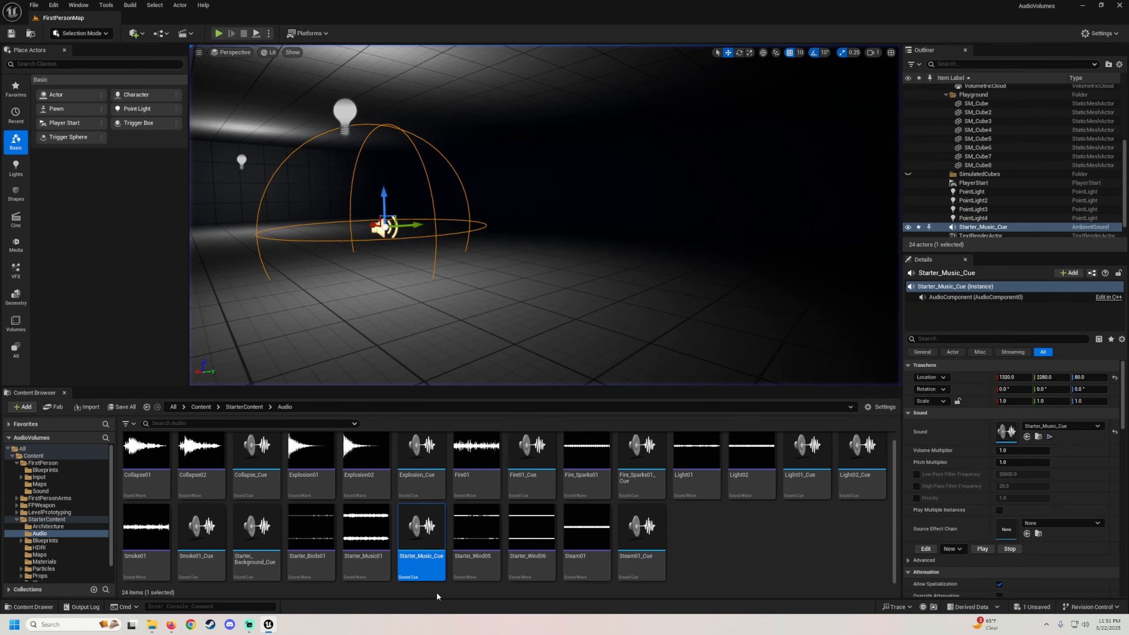
Turn off Override Attenuation in the Starter_Music_Cue sound cue and get its editor out of the way
double_click(428, 579)
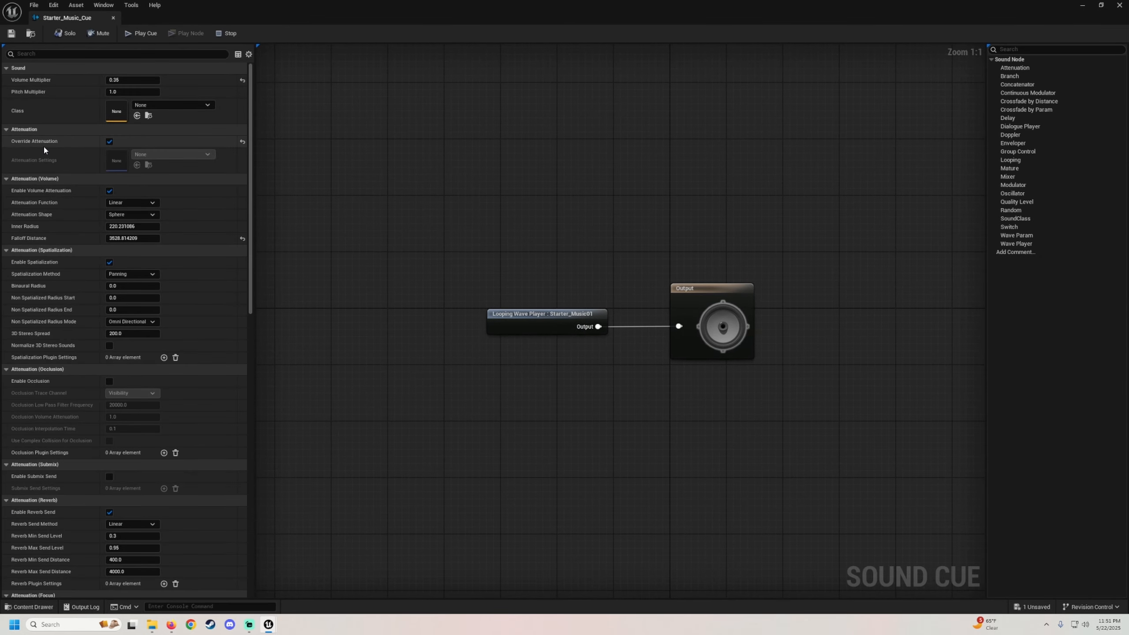
click(109, 142)
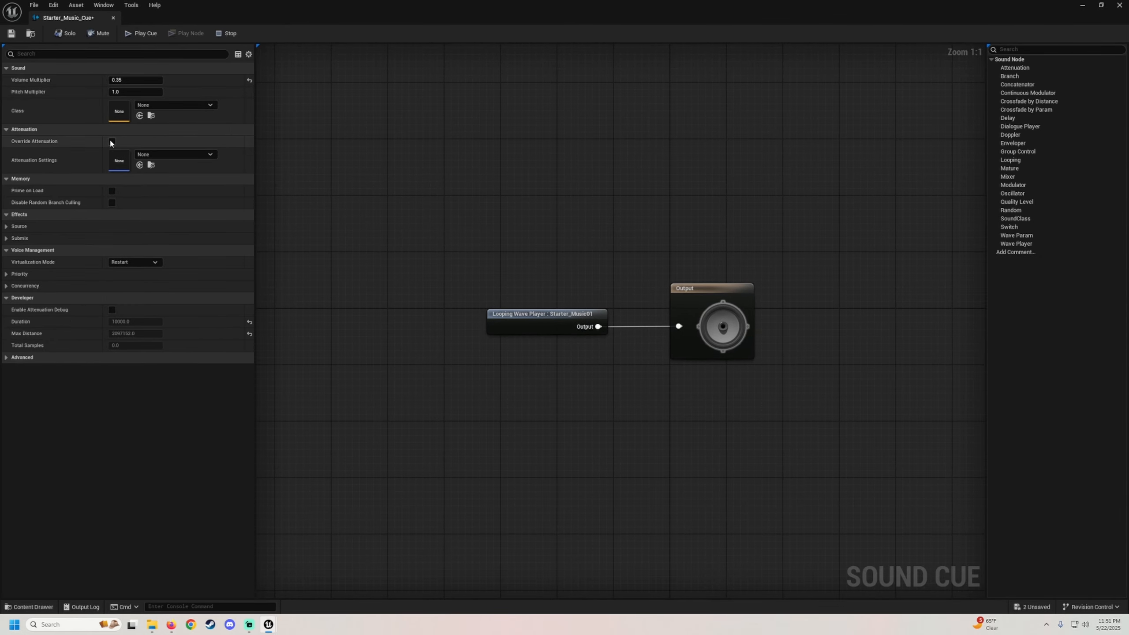
click(110, 141)
click(110, 142)
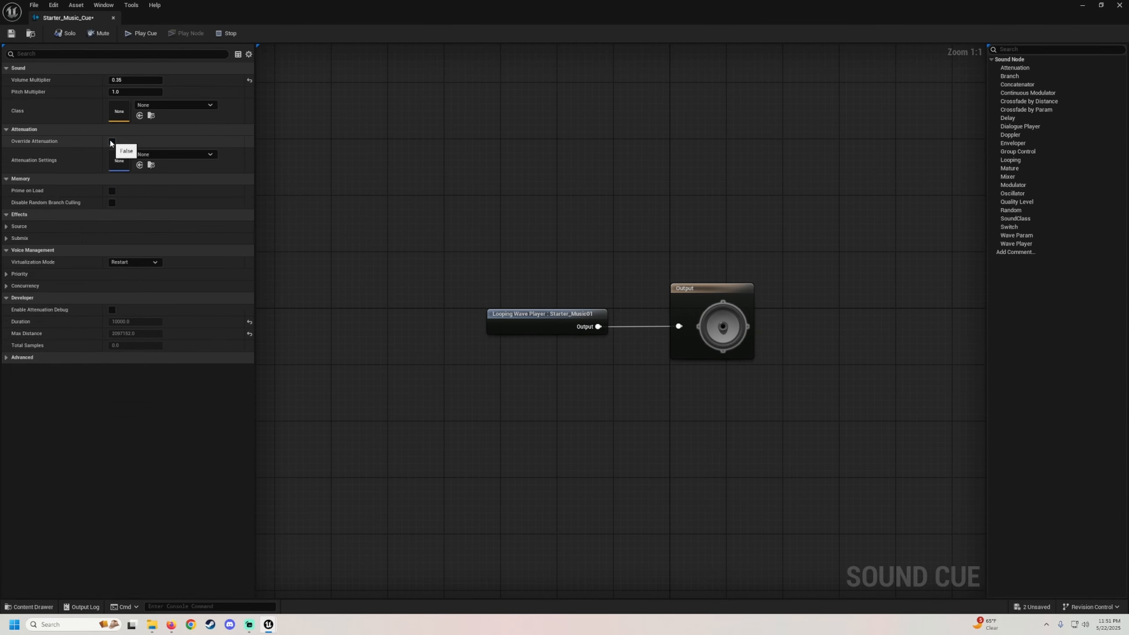
click(1099, 4)
drag(492, 299, 234, 325)
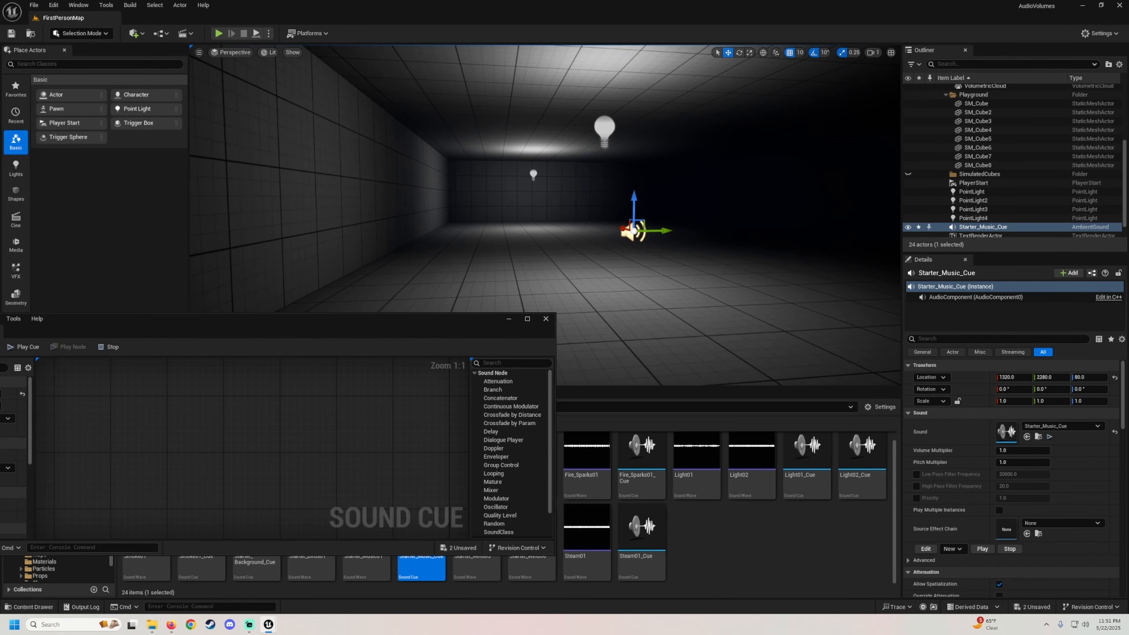
click(509, 320)
Play-test the level to hear the music cue with its attenuation override turned off
key(s)
right_drag(511, 265, 615, 266)
click(218, 34)
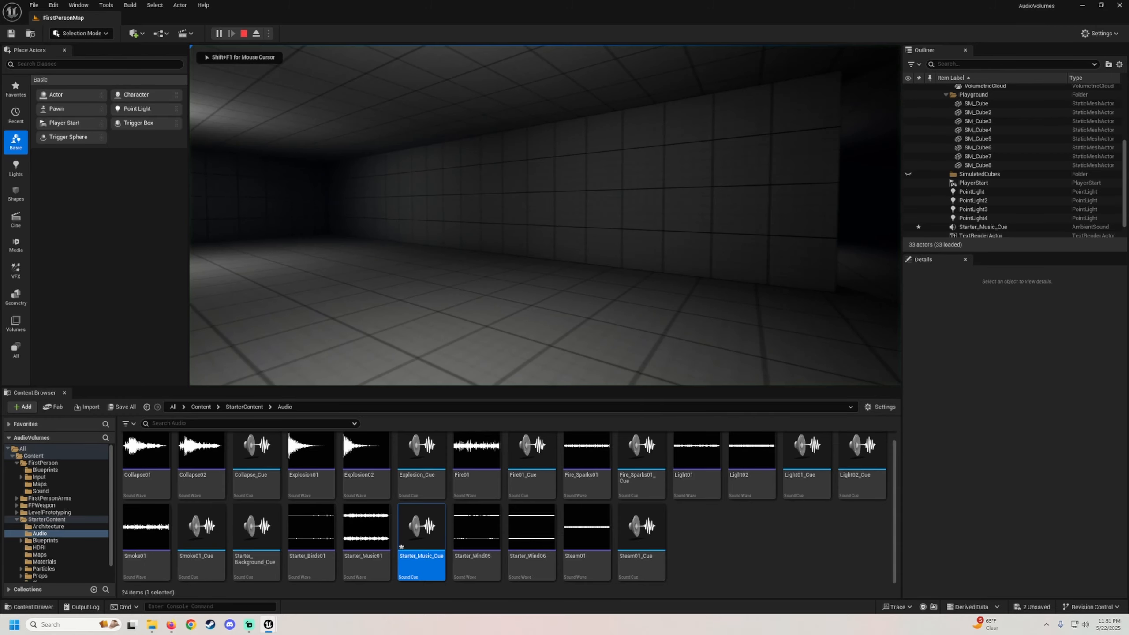
key(w)
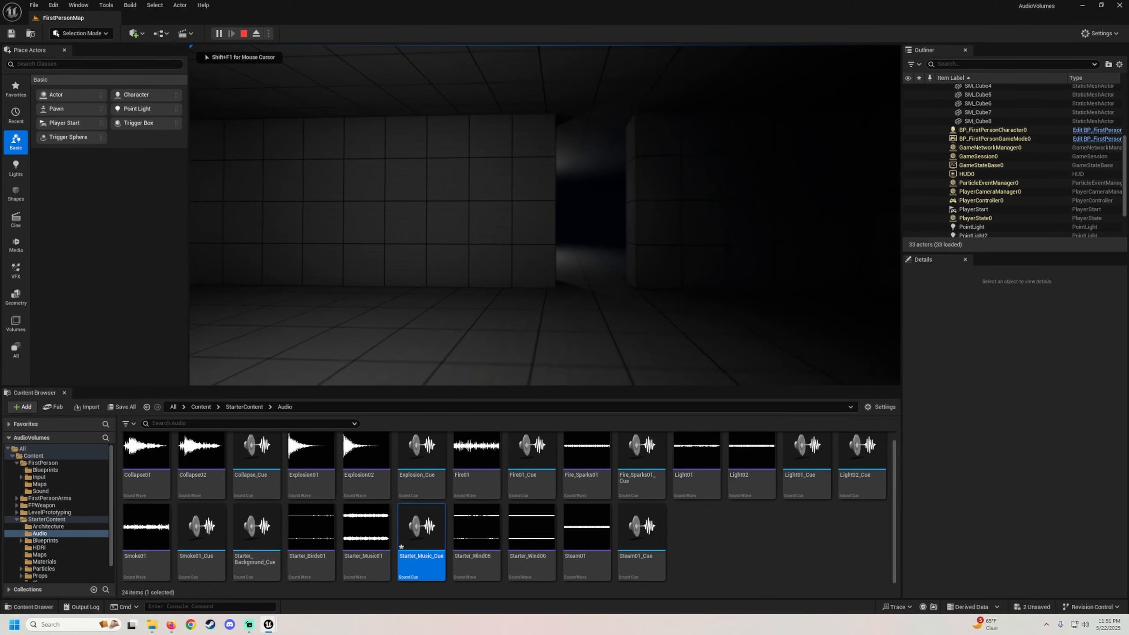
key(Escape)
Re-enable Override Attenuation in Starter_Music_Cue and set the inner radius to about 194 and the falloff distance to about 1492
double_click(423, 554)
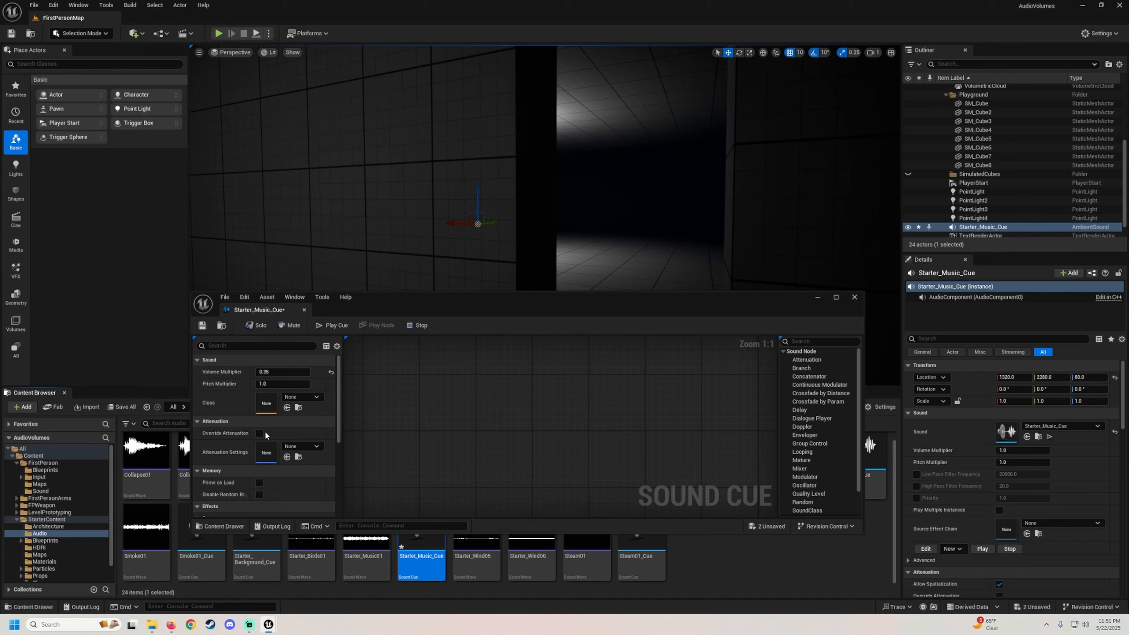
click(259, 433)
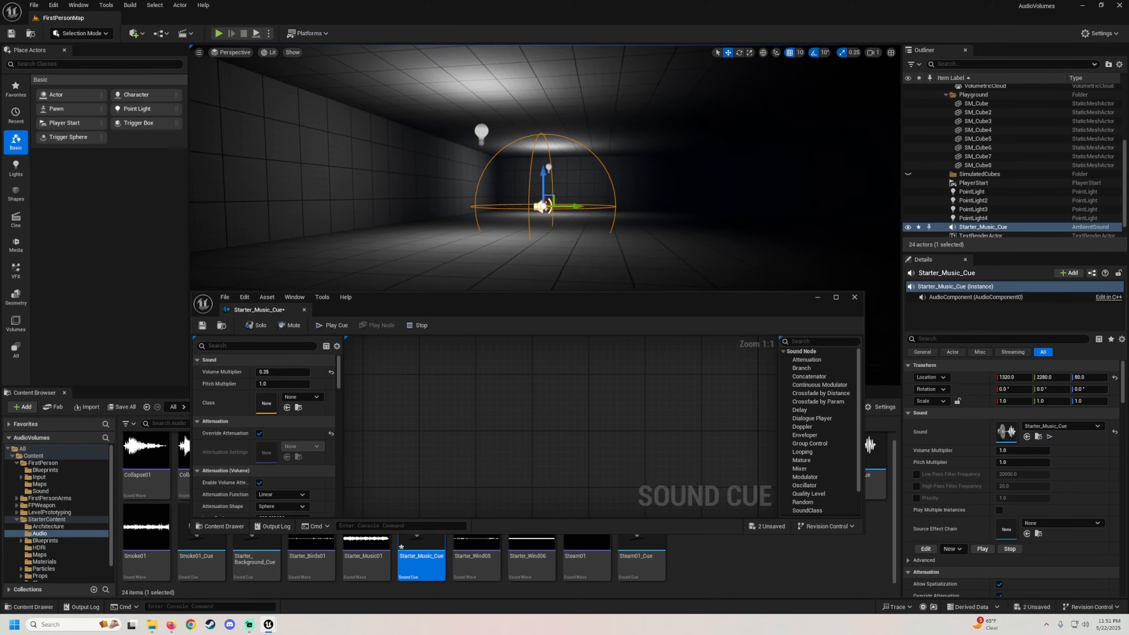
scroll(221, 455, down, 3)
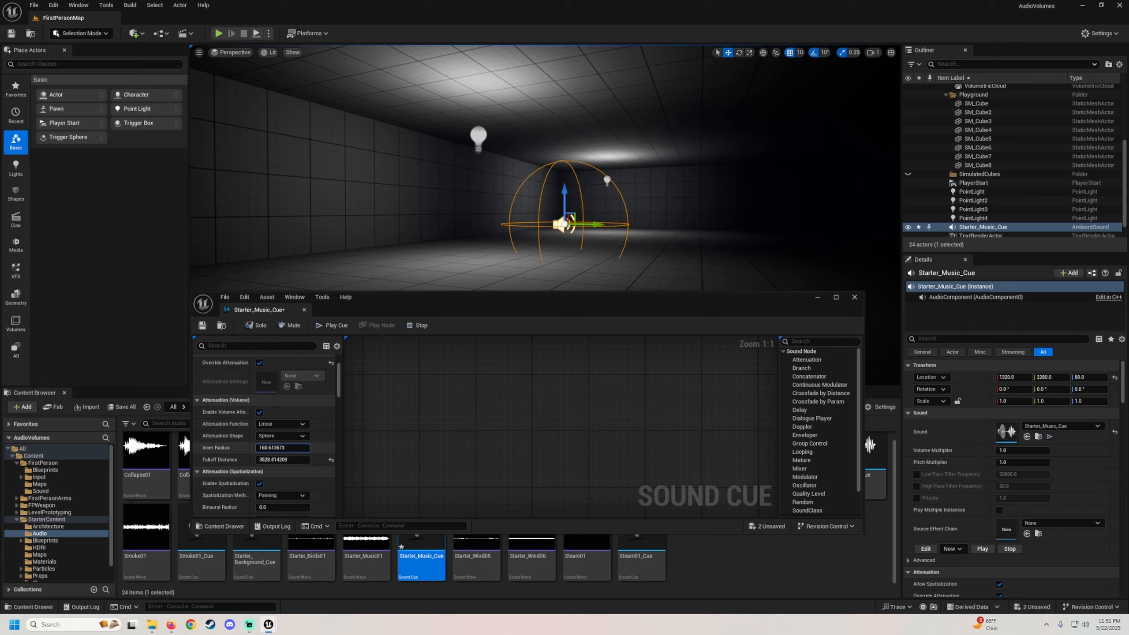
mouse_move(282, 447)
mouse_down()
mouse_move(284, 460)
mouse_move(270, 460)
mouse_up()
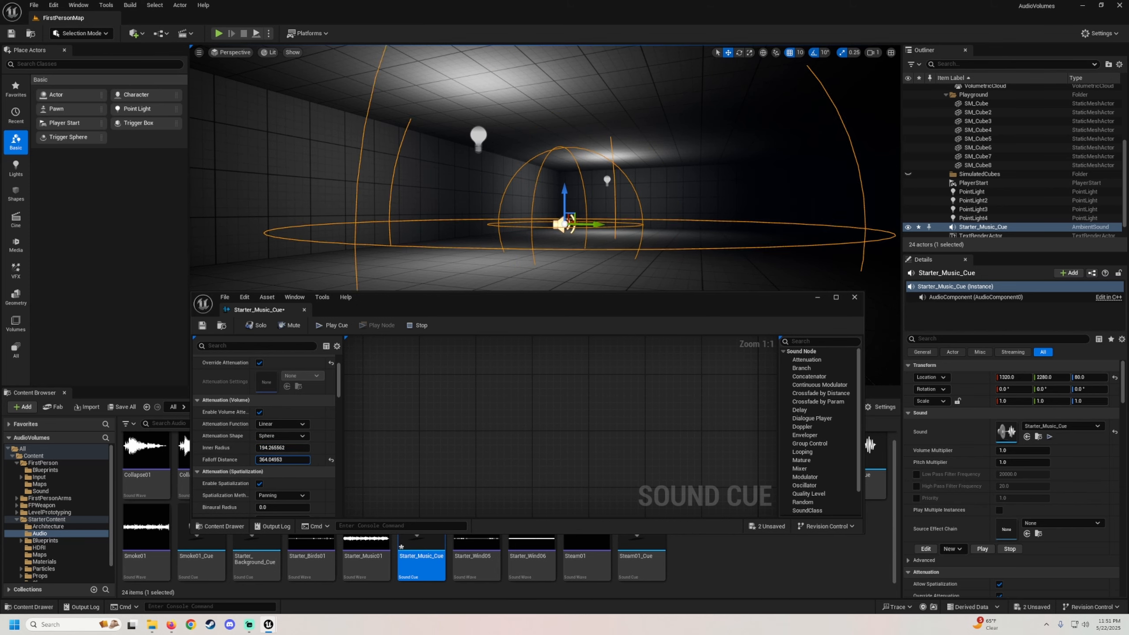
right_drag(712, 197, 678, 195)
click(854, 298)
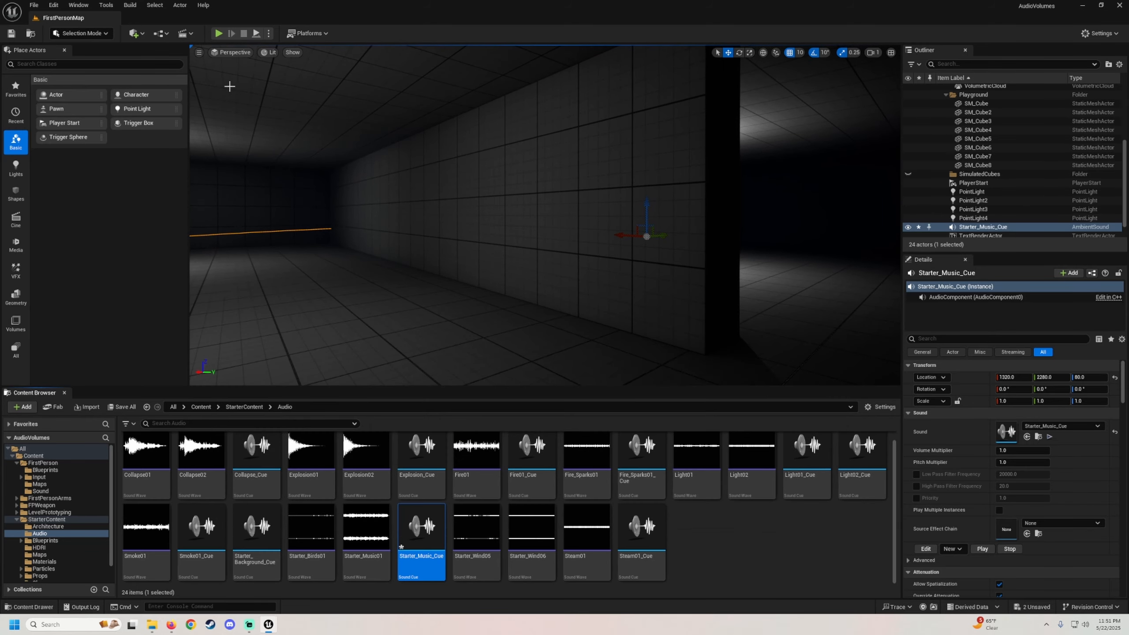
Play-test the level, walking between the rooms to check how the music fades with the shortened falloff
click(216, 34)
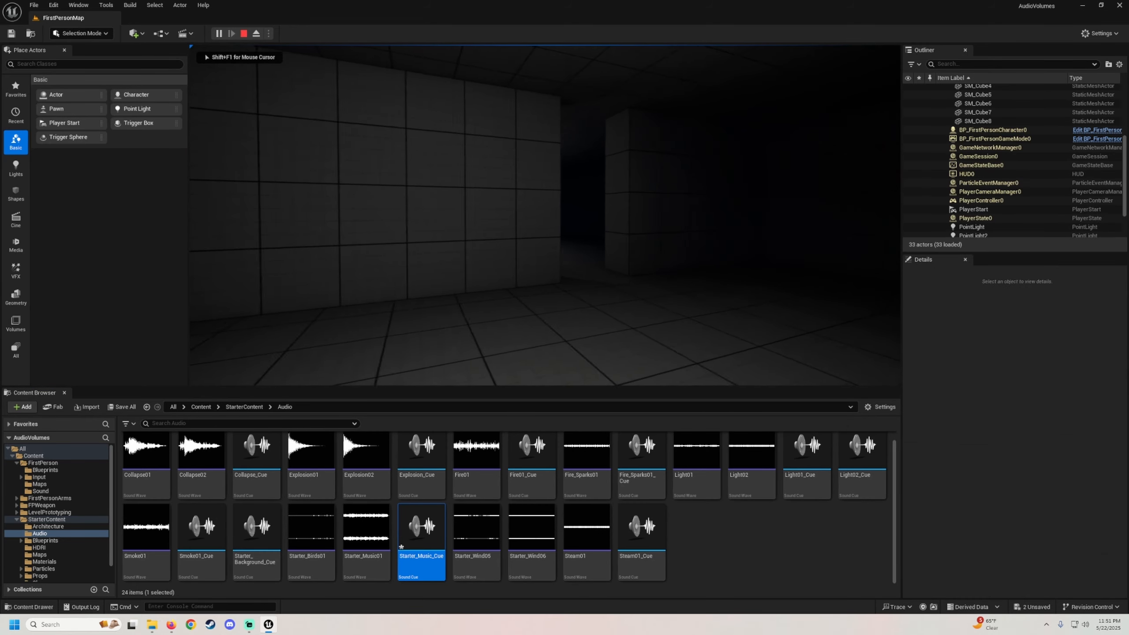
key(w)
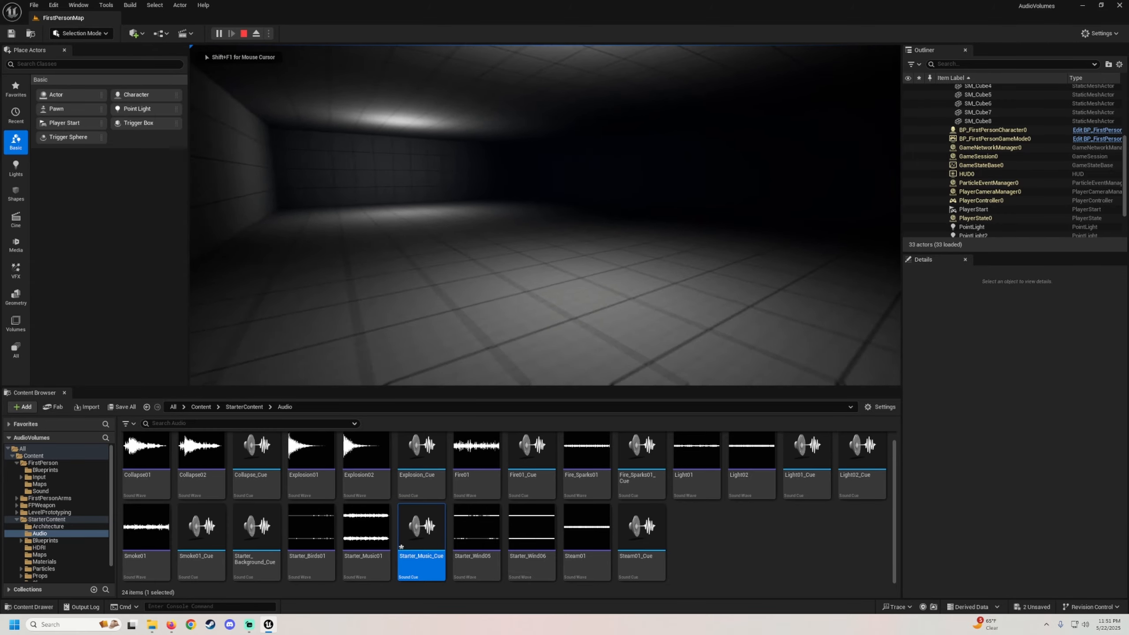
key(w)
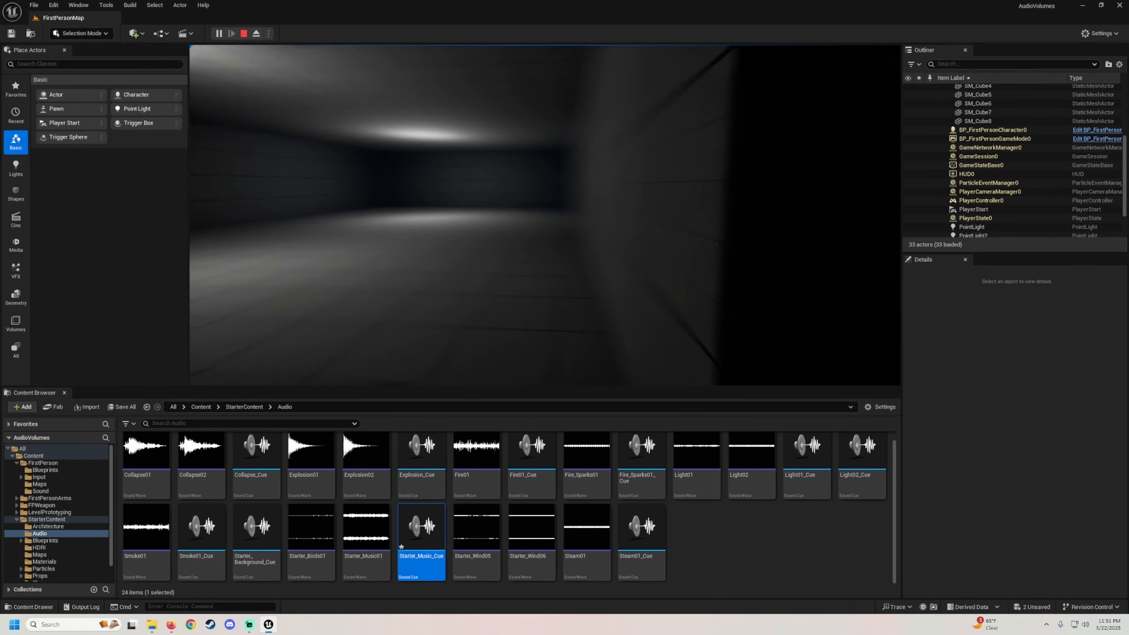
key(Escape)
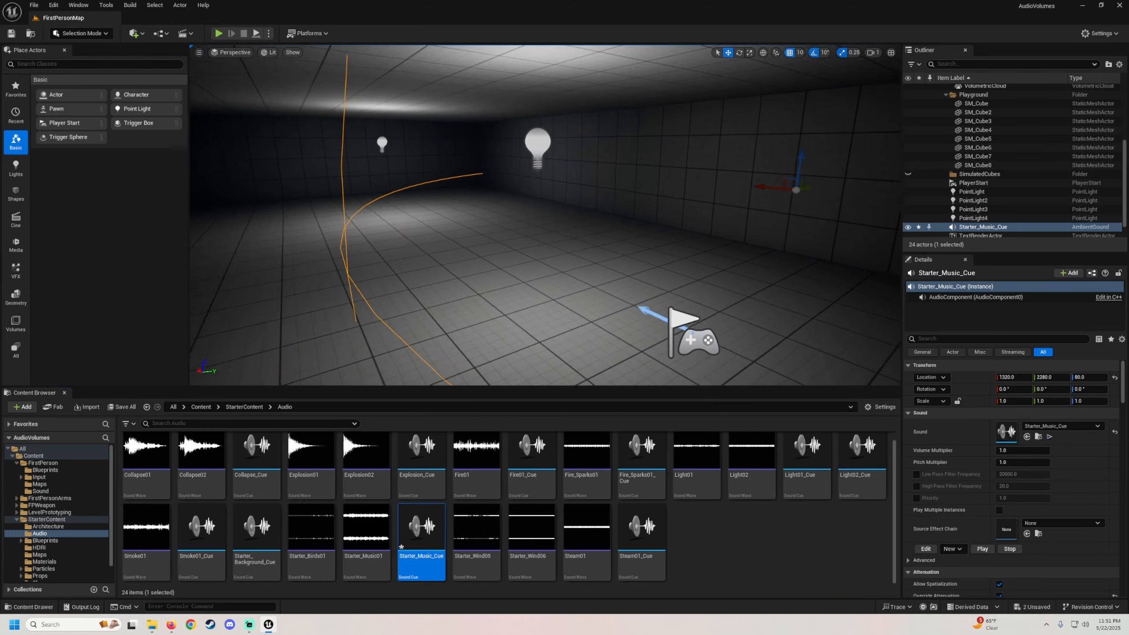
Assign SC_CustomMaster as the sound class of Starter_Music_Cue
double_click(416, 565)
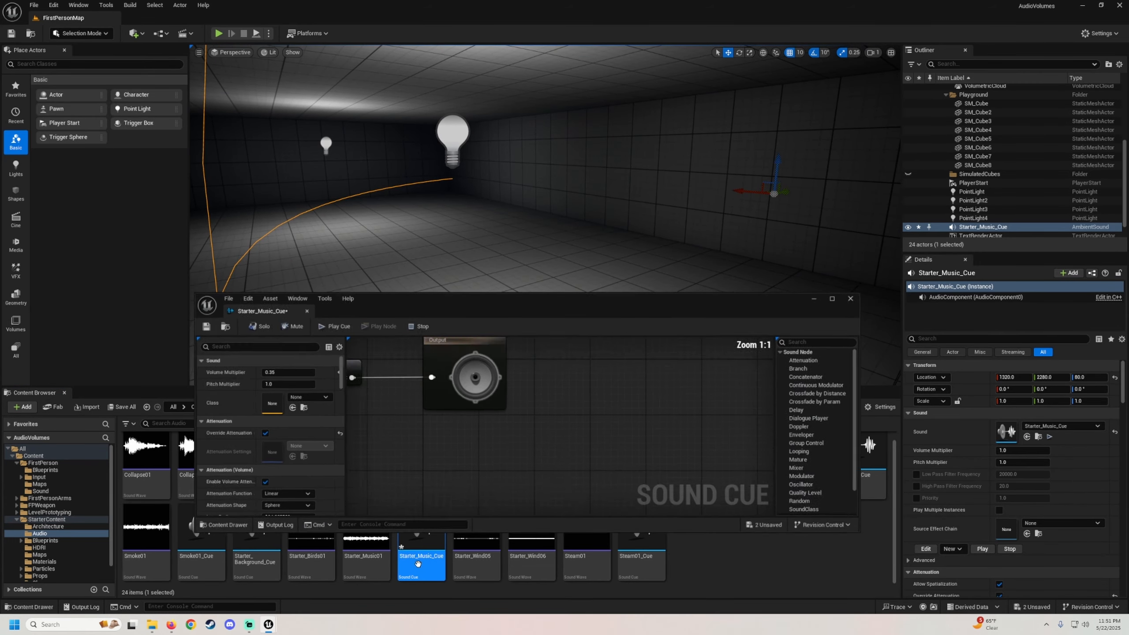
click(830, 299)
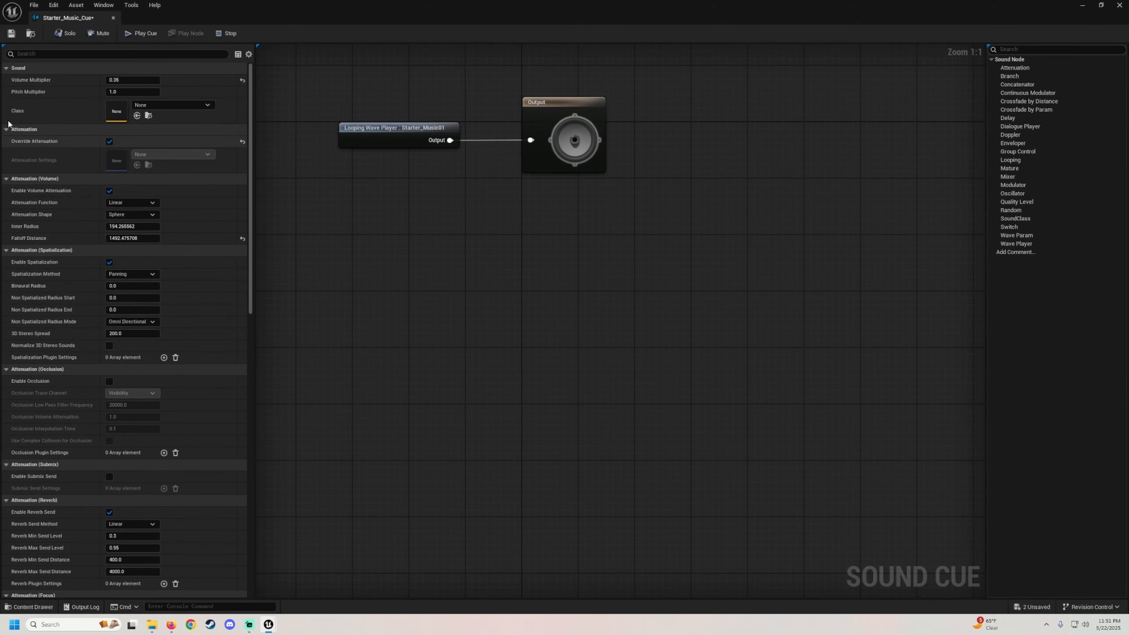
click(192, 106)
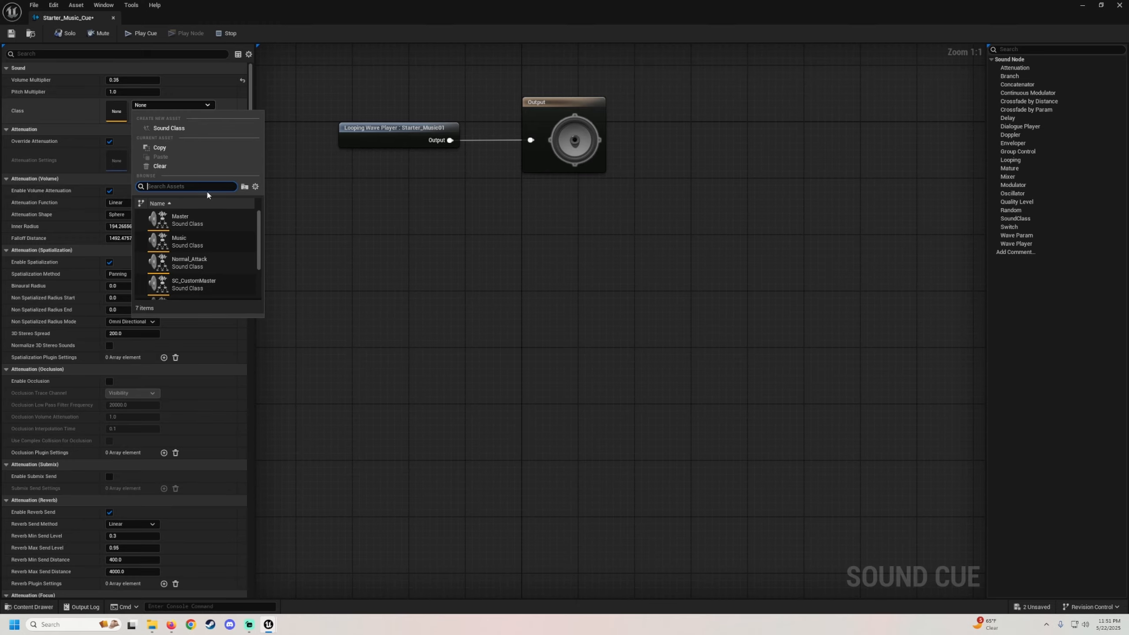
click(223, 283)
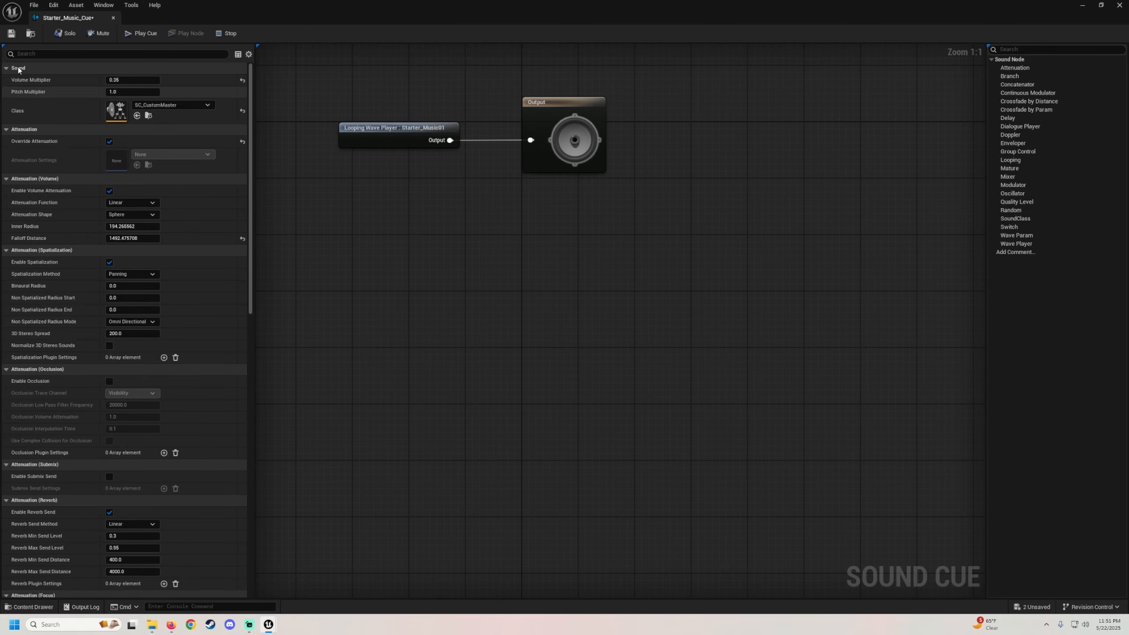
Put away the Starter_Music_Cue editor window and save all modified content
click(1097, 5)
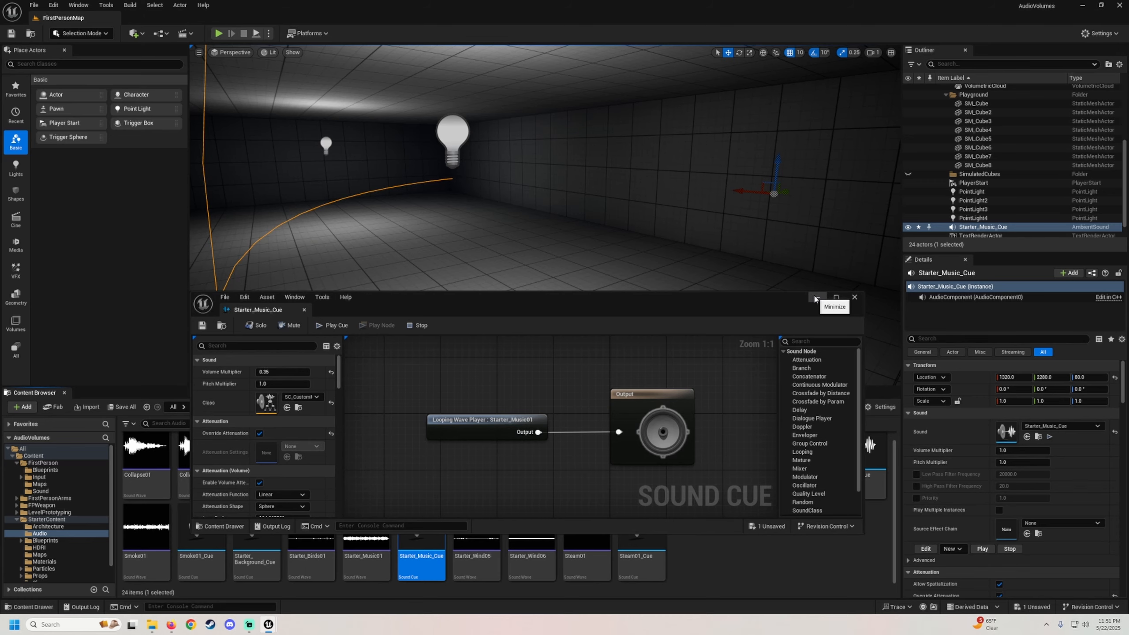
click(815, 298)
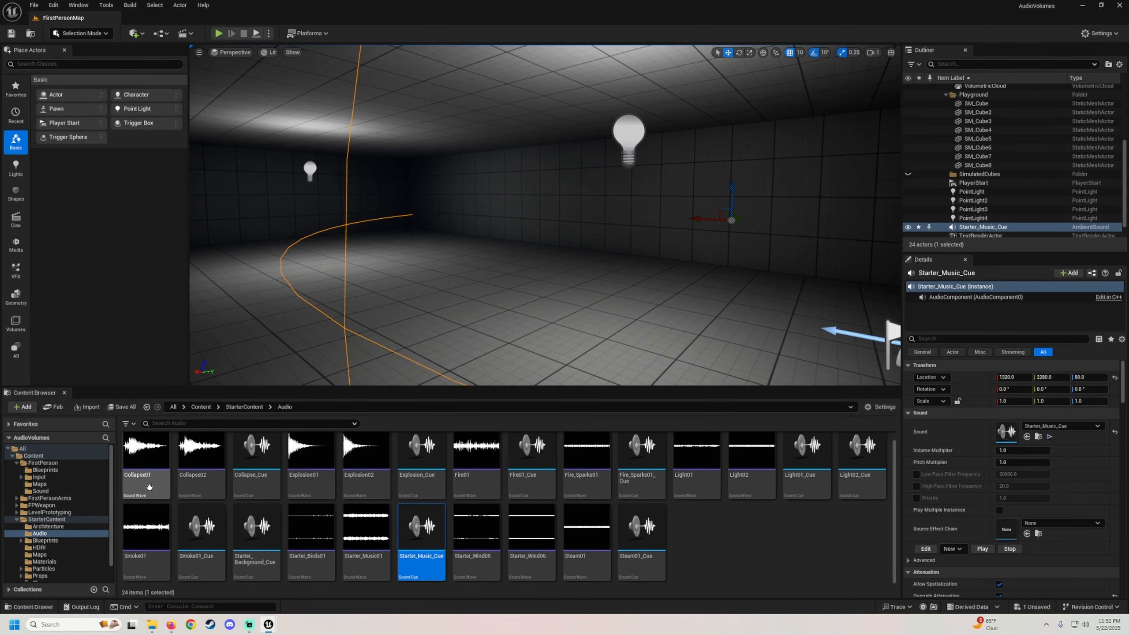
click(129, 411)
click(635, 411)
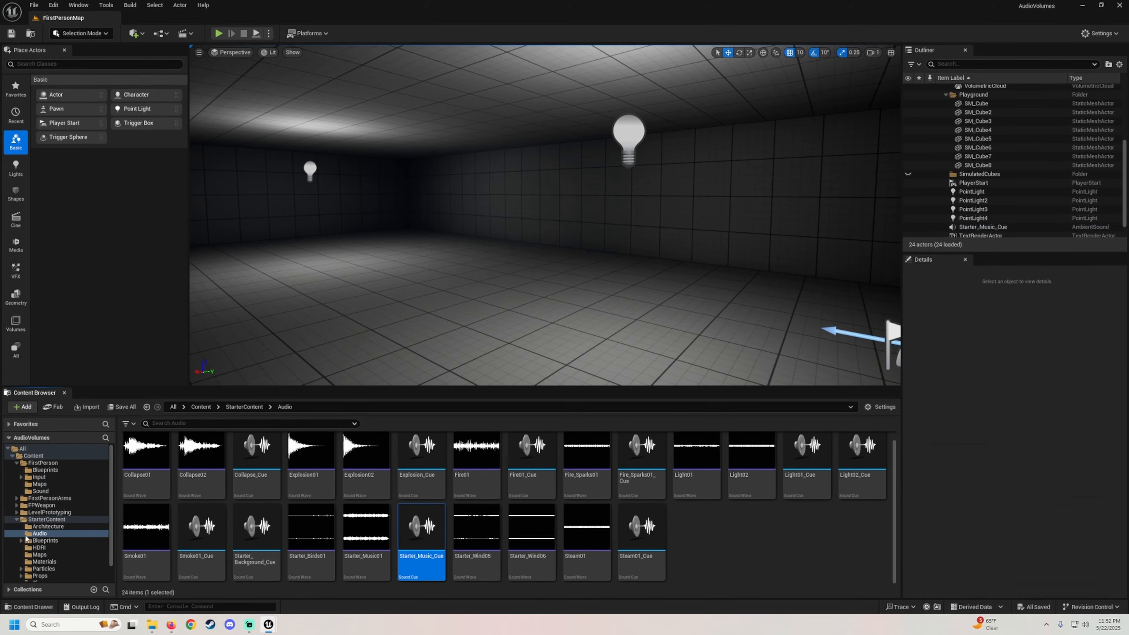
click(16, 519)
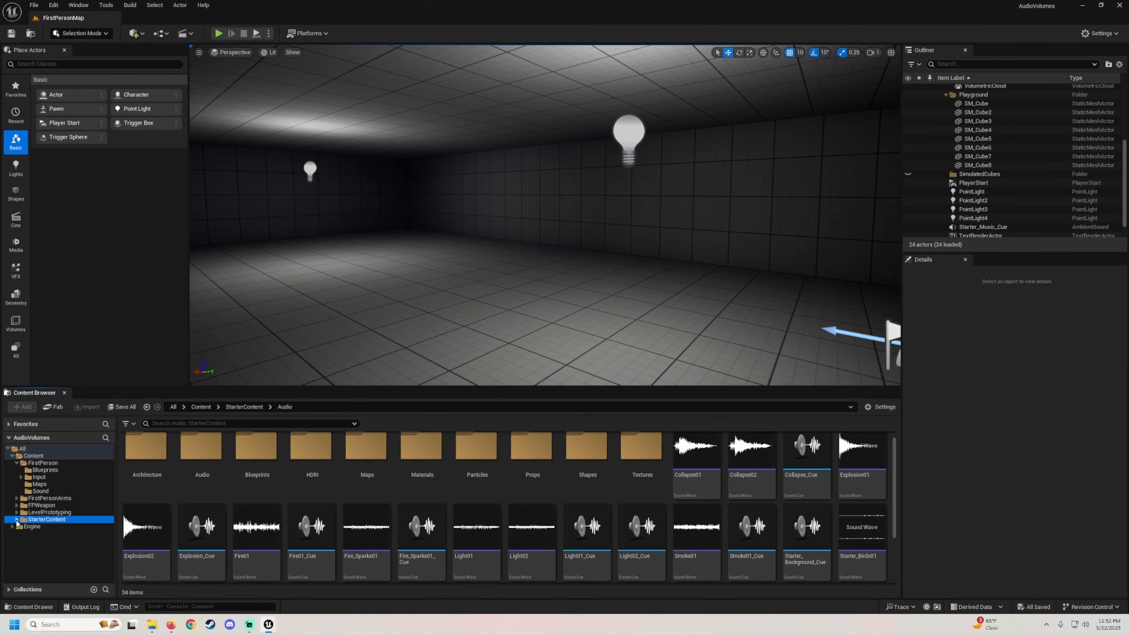
Place an Audio Volume in the room with the player start and focus the view on it
click(60, 63)
text(audio)
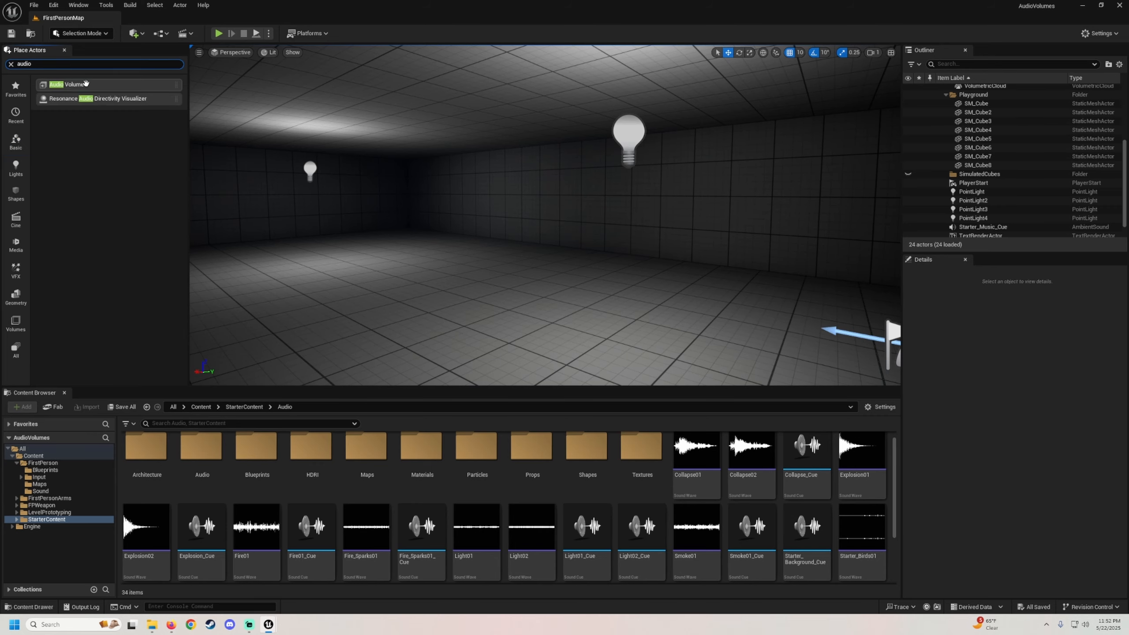
drag(86, 84, 595, 321)
key(f)
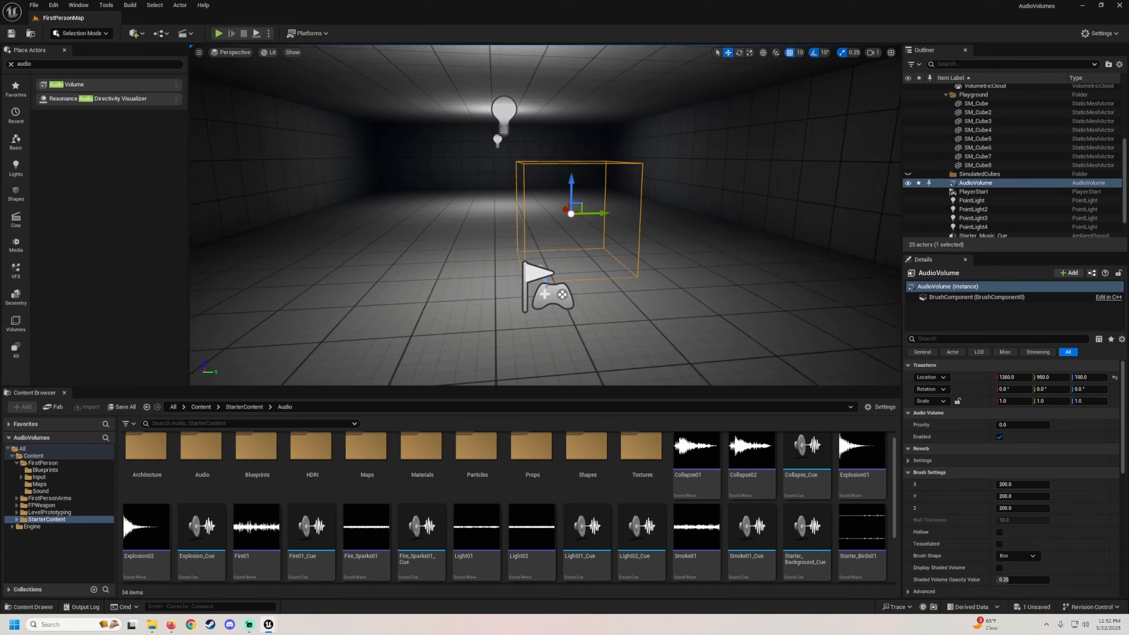
Scale the AudioVolume to about 17.5 in X, 5.75 in Y and 3.0 in Z to span the room
key(e)
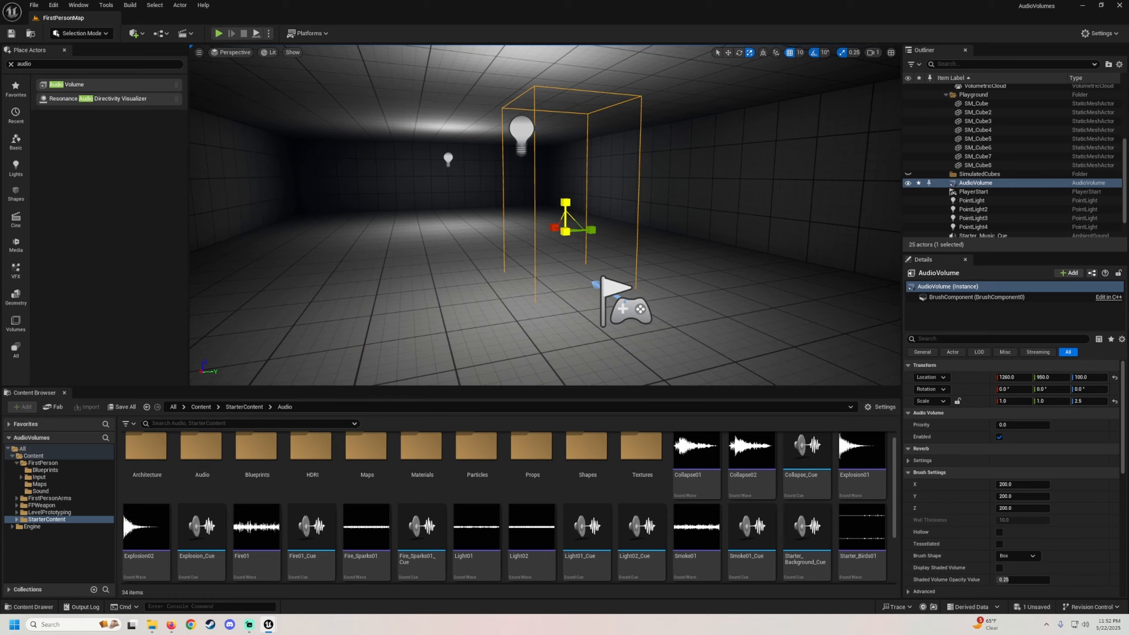
right_drag(561, 199, 688, 195)
key(a)
drag(446, 255, 346, 255)
right_drag(445, 255, 529, 227)
key(w)
key(w)
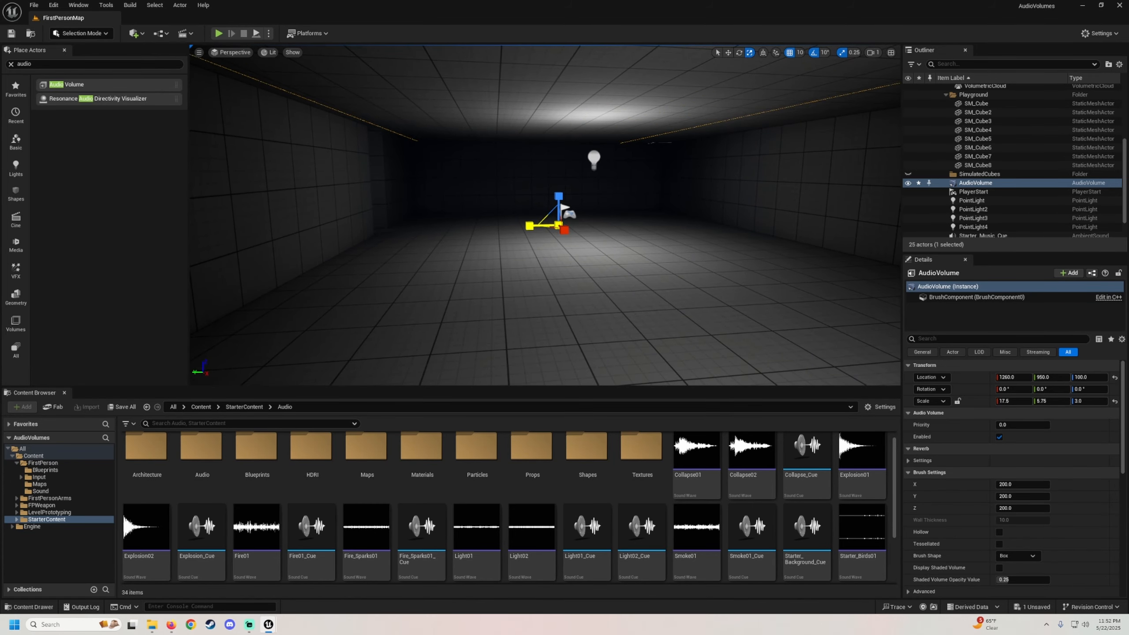
Widen the AudioVolume to a Y scale of 6.25 so it fits the room's side walls
key(a)
right_drag(472, 185, 504, 184)
key(d)
key(s)
key(d)
key(w)
key(e)
key(r)
key(w)
Expand the AudioVolume's Ambient Zone Settings and review its exterior and interior volume, time and LPF options
scroll(932, 415, down, 5)
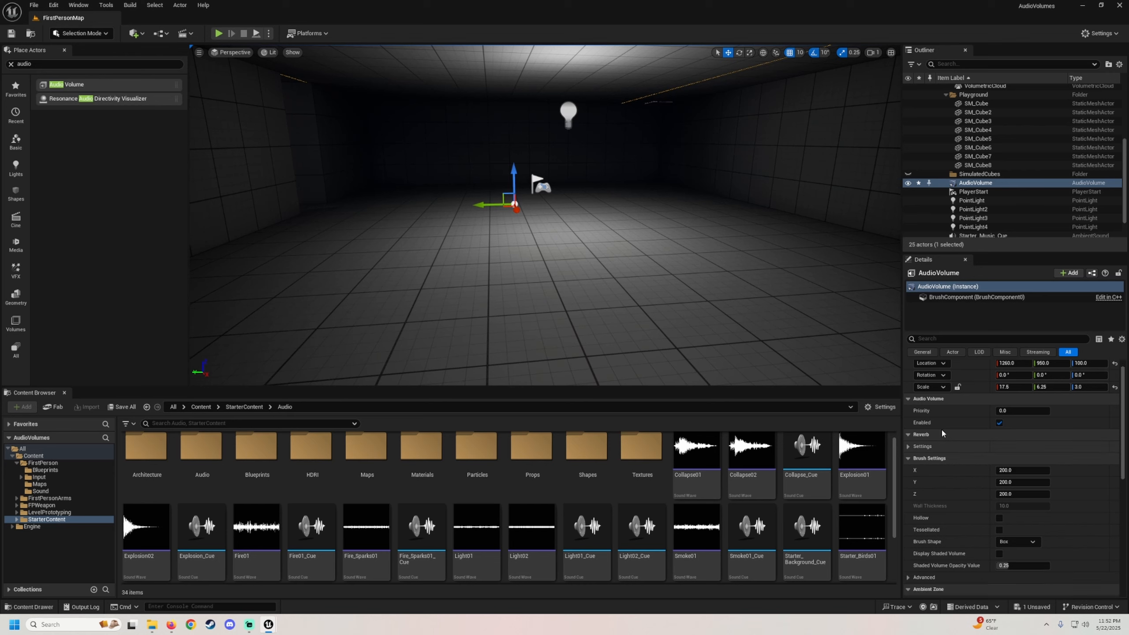
scroll(932, 416, down, 1)
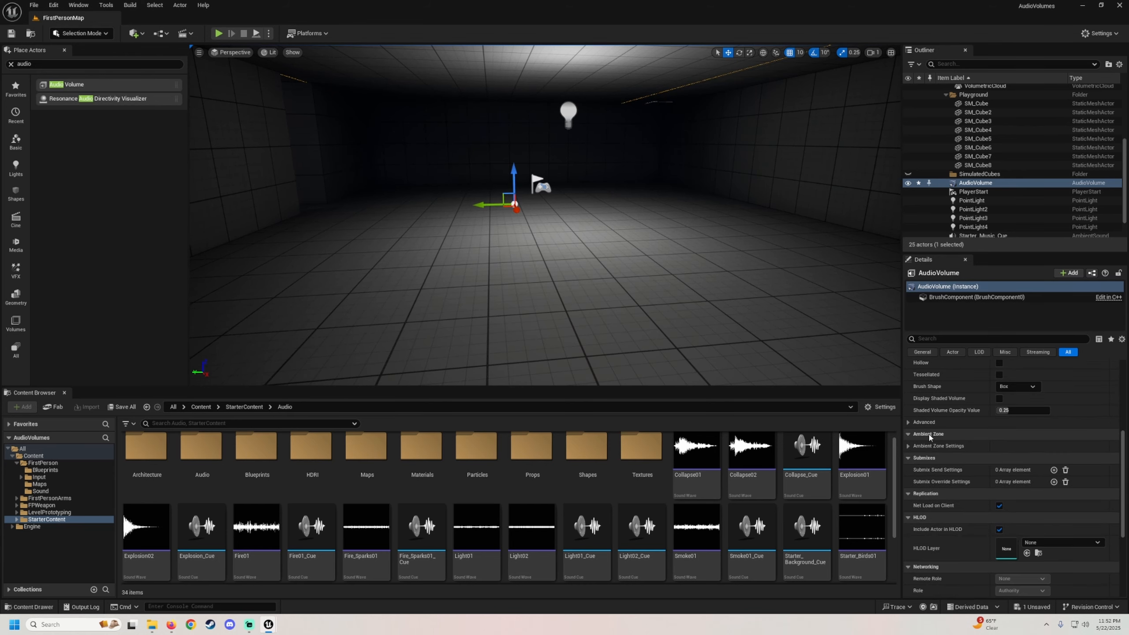
click(908, 445)
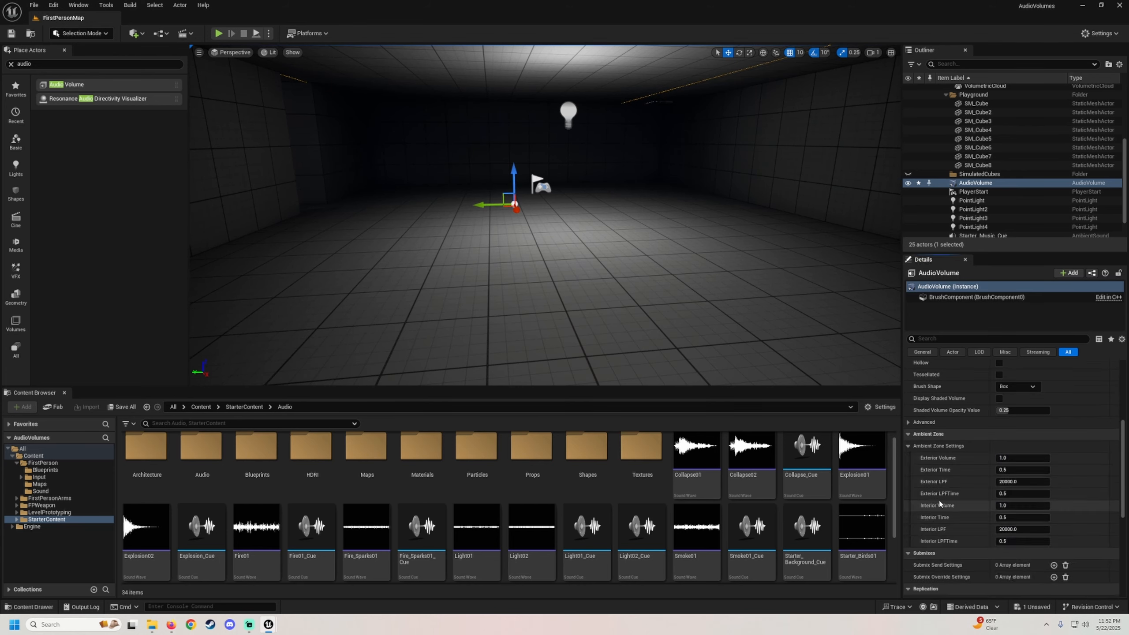
scroll(932, 464, down, 1)
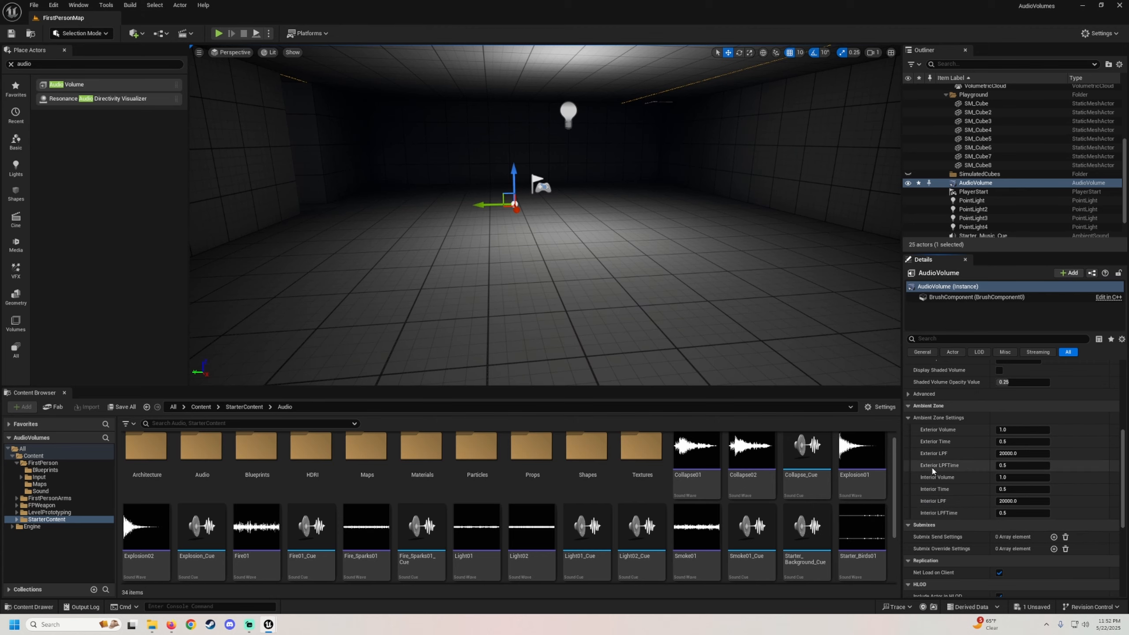
key(a)
right_drag(681, 276, 664, 274)
key(s)
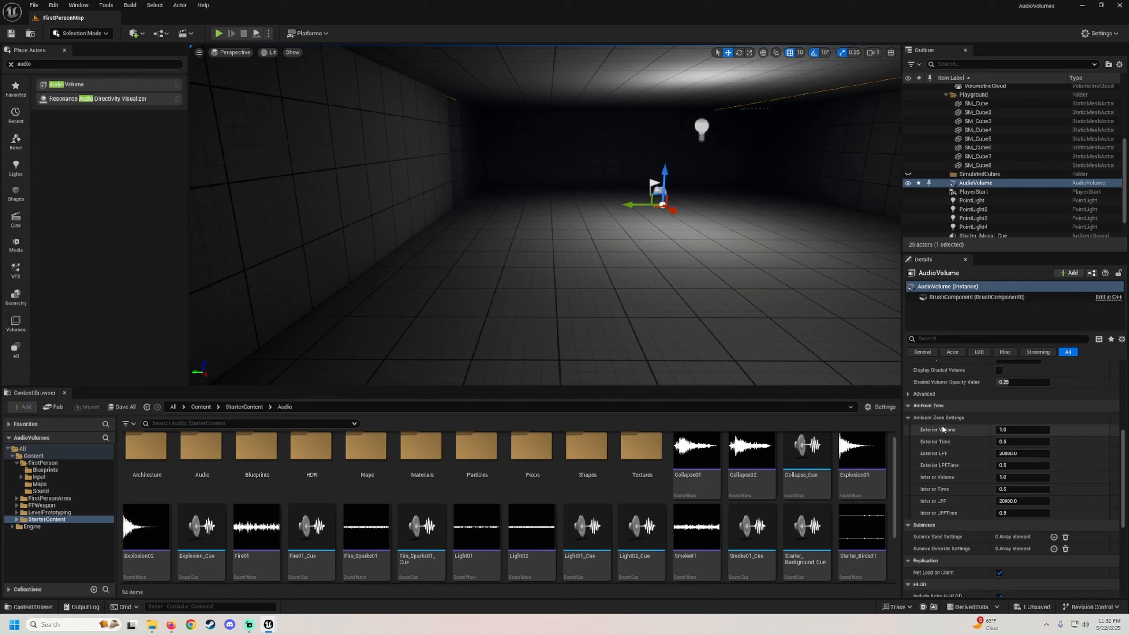
mouse_move(931, 432)
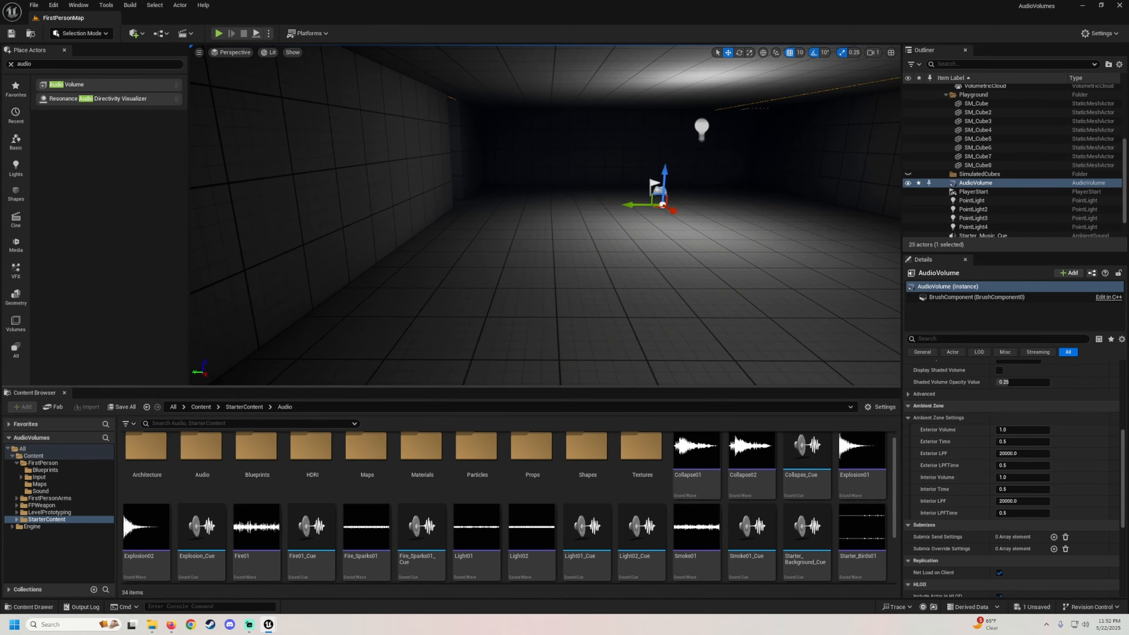
Inspect the doorway and the adjoining room with the music source to compare the areas inside and outside the AudioVolume
key(w)
right_drag(728, 320, 527, 318)
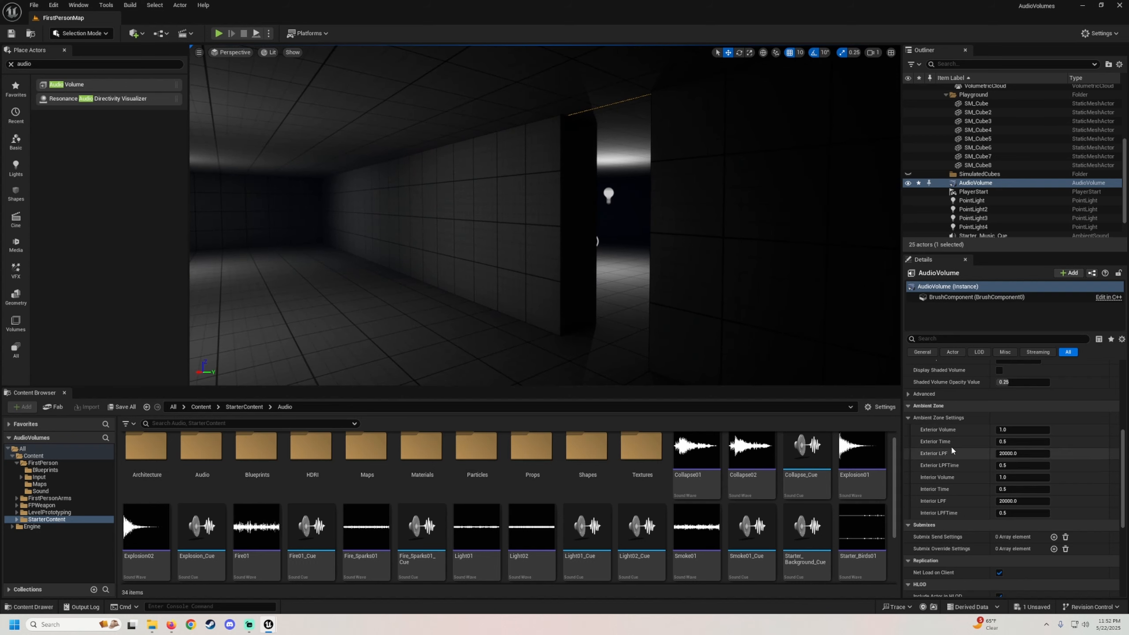
key(w)
right_drag(607, 285, 535, 287)
key(d)
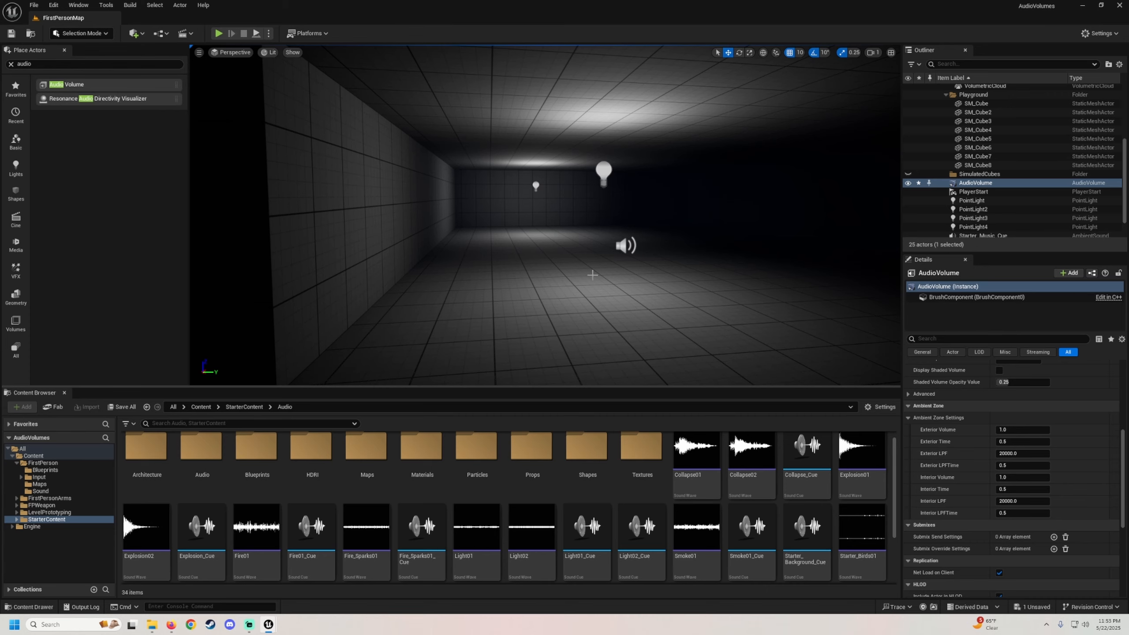
right_drag(645, 213, 676, 215)
key(a)
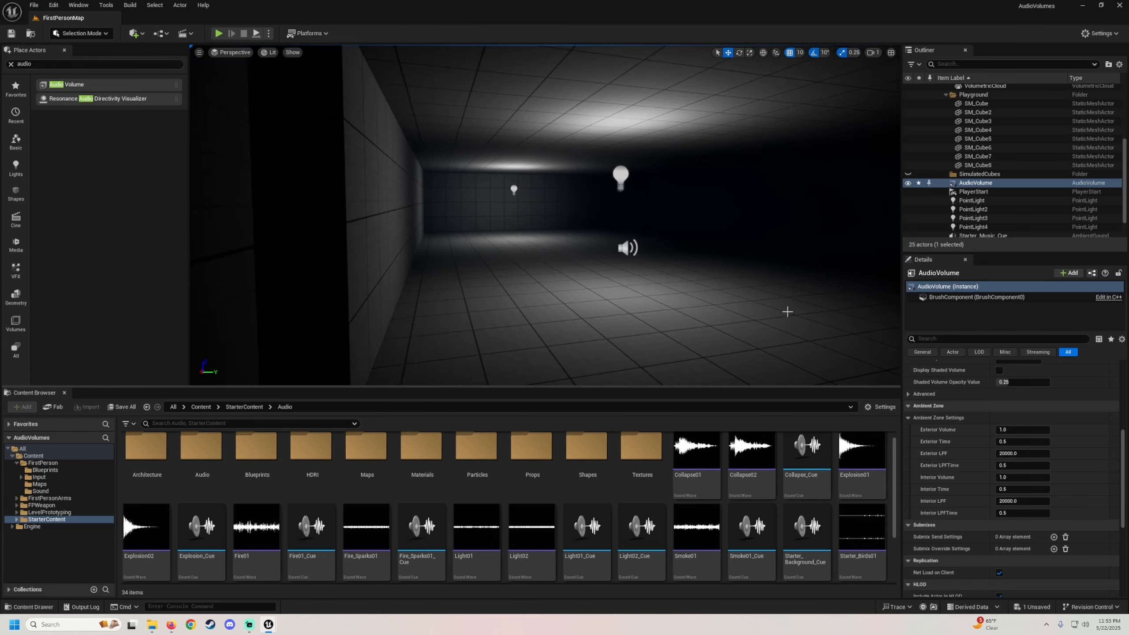
right_drag(660, 285, 729, 283)
key(a)
key(w)
right_drag(658, 271, 633, 279)
Play-test the level to hear the music with the AudioVolume's default ambient zone settings
click(216, 33)
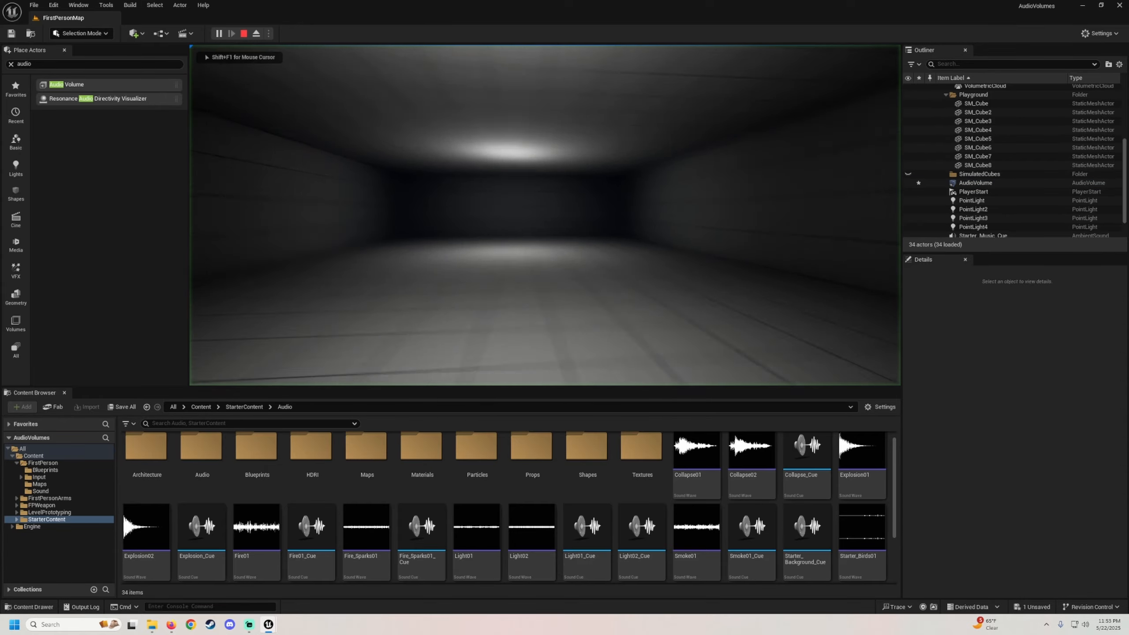
key(w)
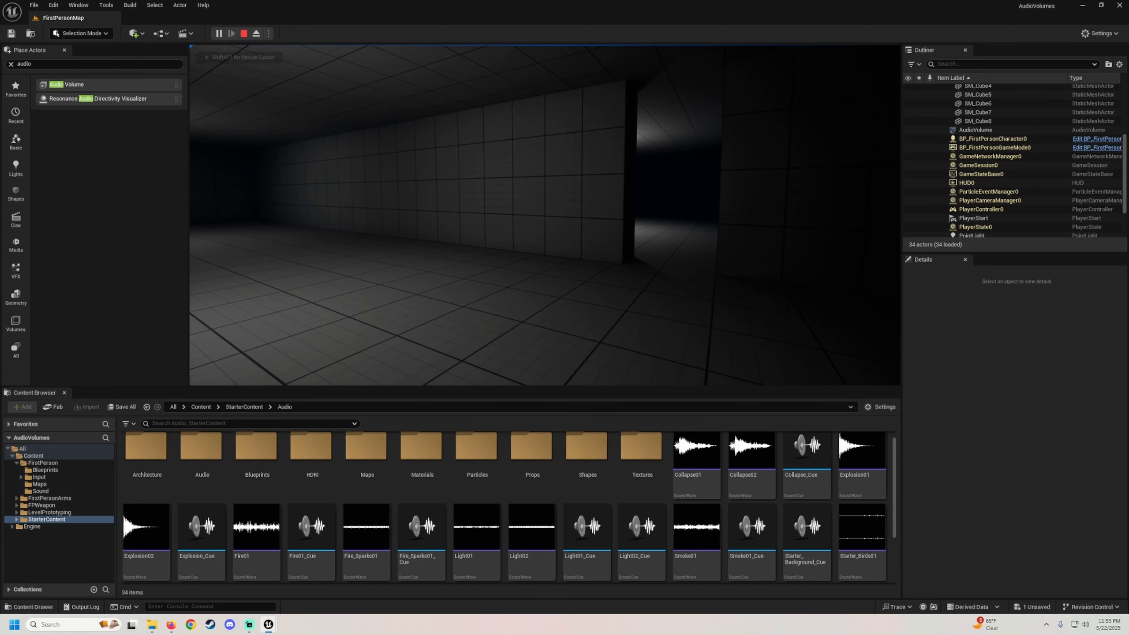
key(Escape)
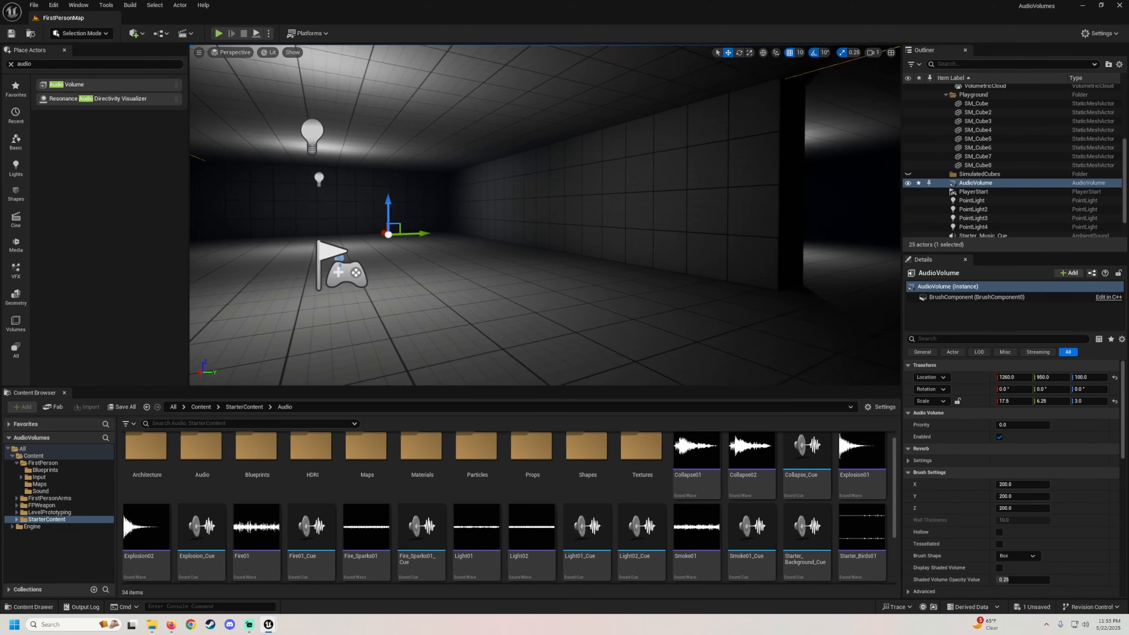
Set the AudioVolume's Exterior Volume to 0.0 and play-test how the music changes when walking between the rooms
scroll(1029, 460, down, 5)
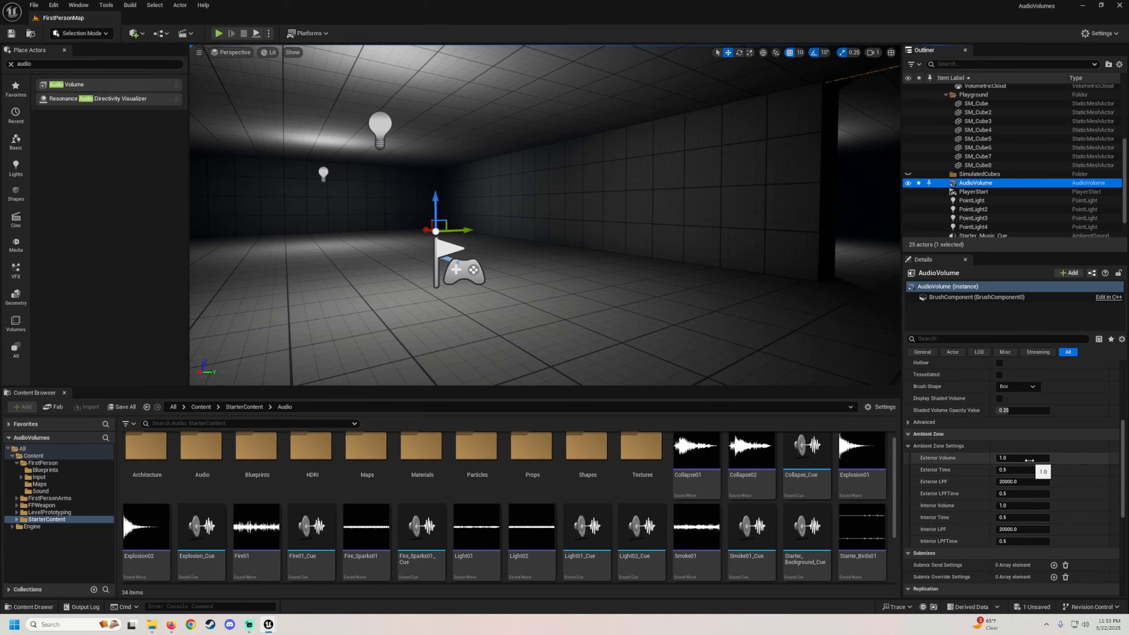
click(1031, 458)
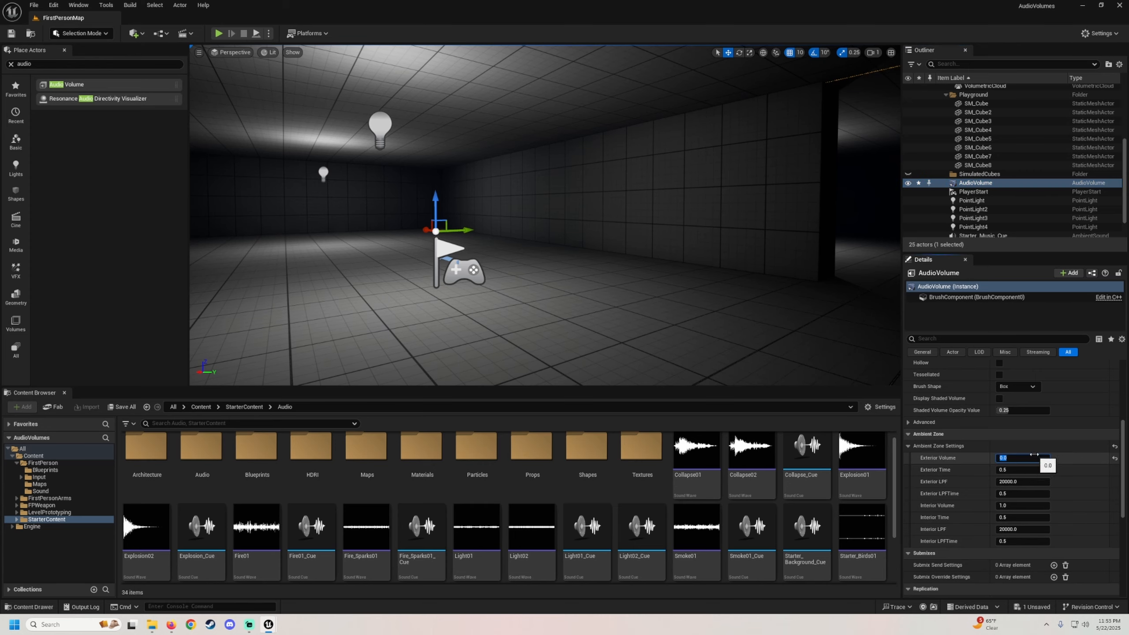
click(219, 33)
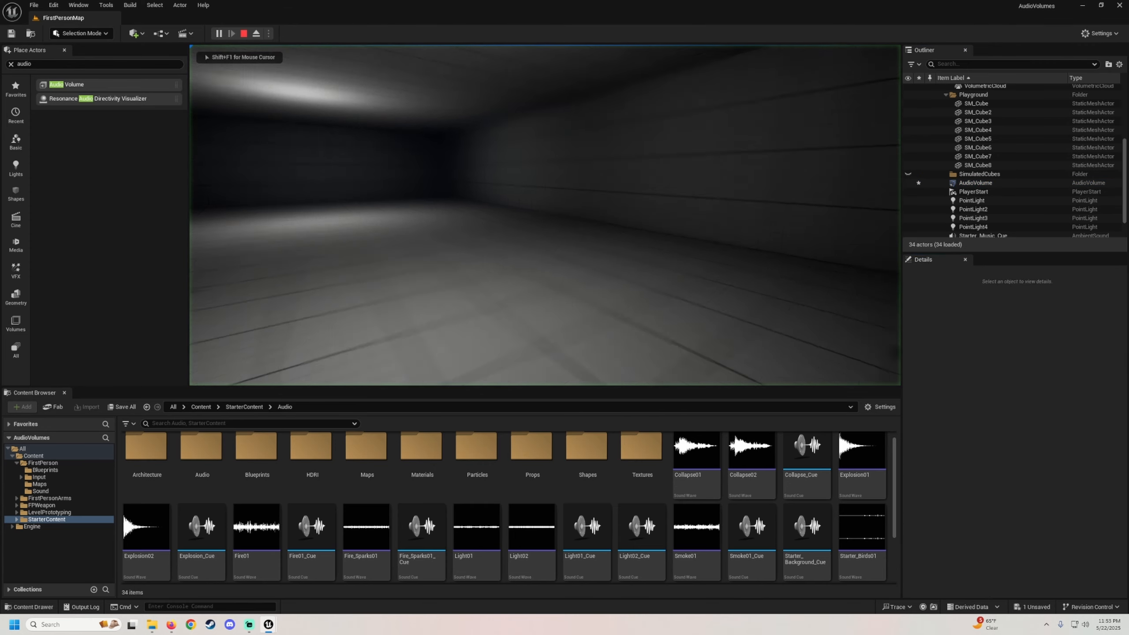
key(w)
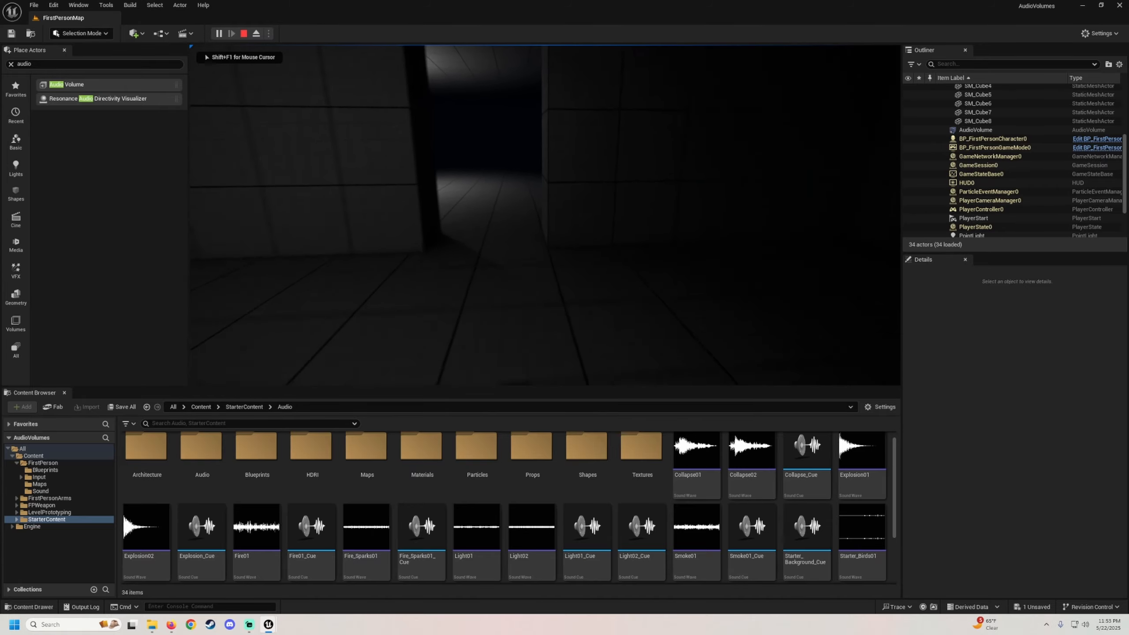
key(w)
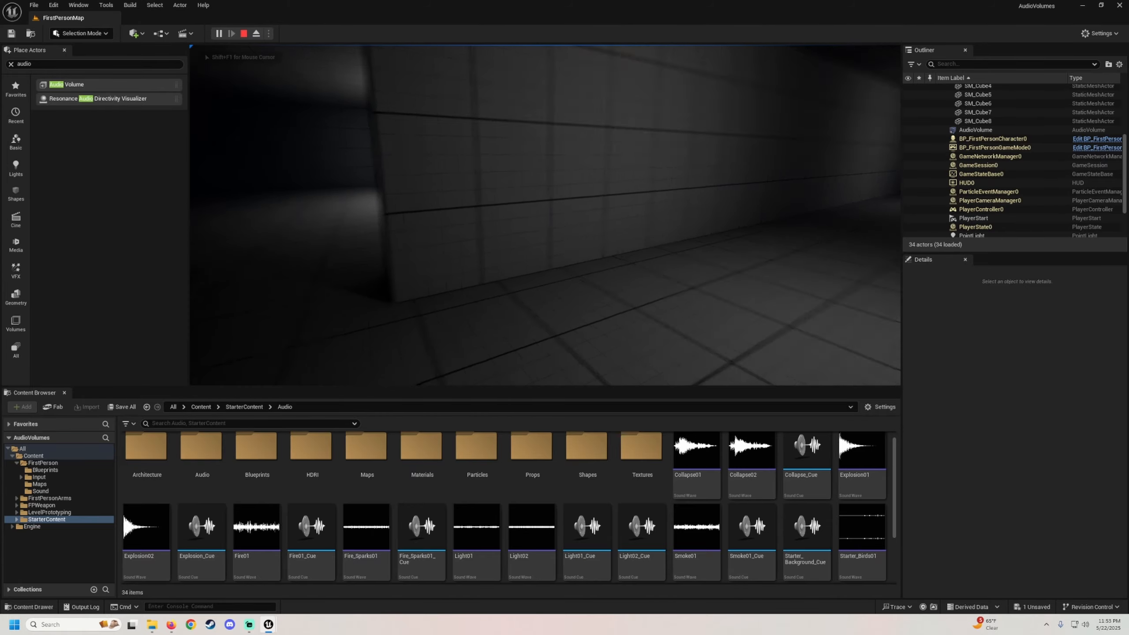
key(w)
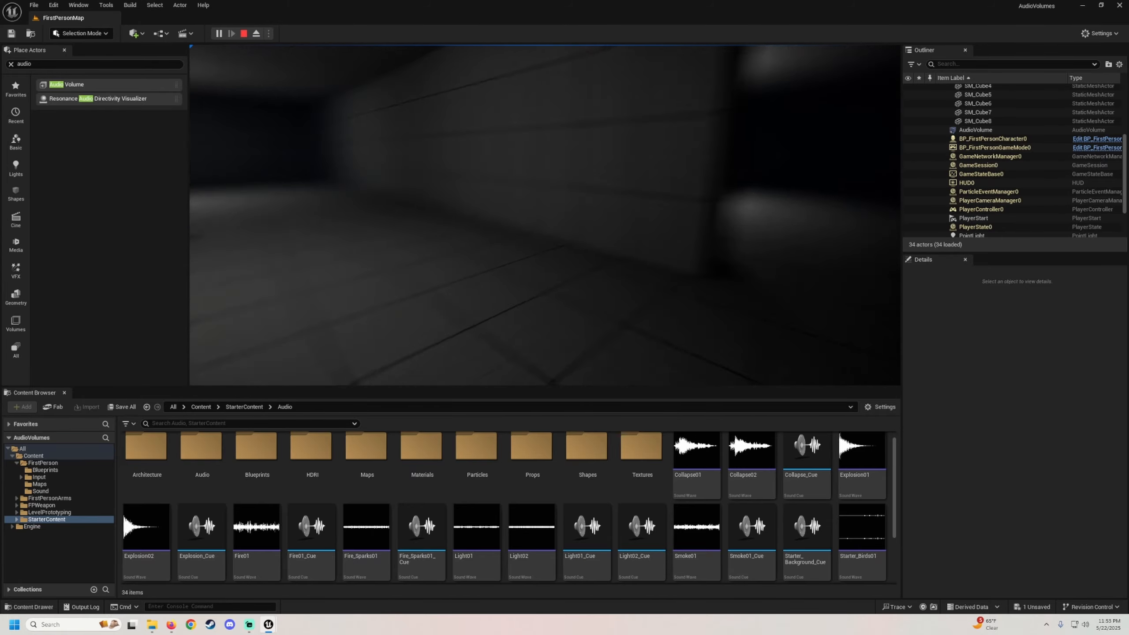
key(Escape)
Bring up the minimized Starter_Music_Cue editor window and close it
click(269, 624)
click(317, 575)
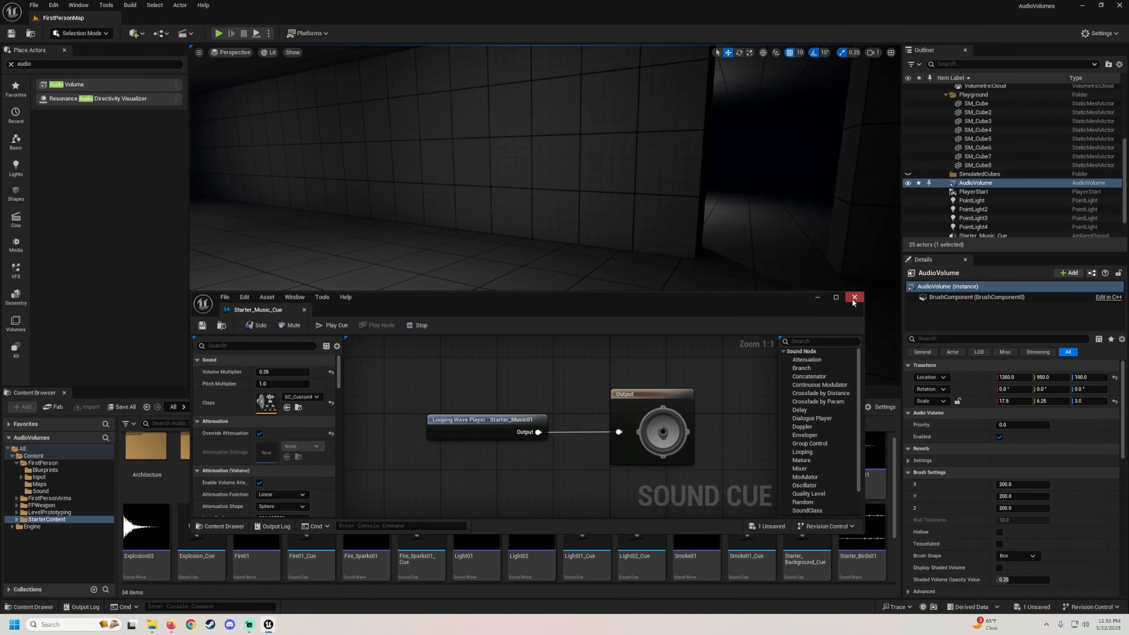
click(853, 297)
Raise the AudioVolume's Exterior Volume to a low value and play-test the music while walking in and out of the volume
scroll(947, 538, down, 5)
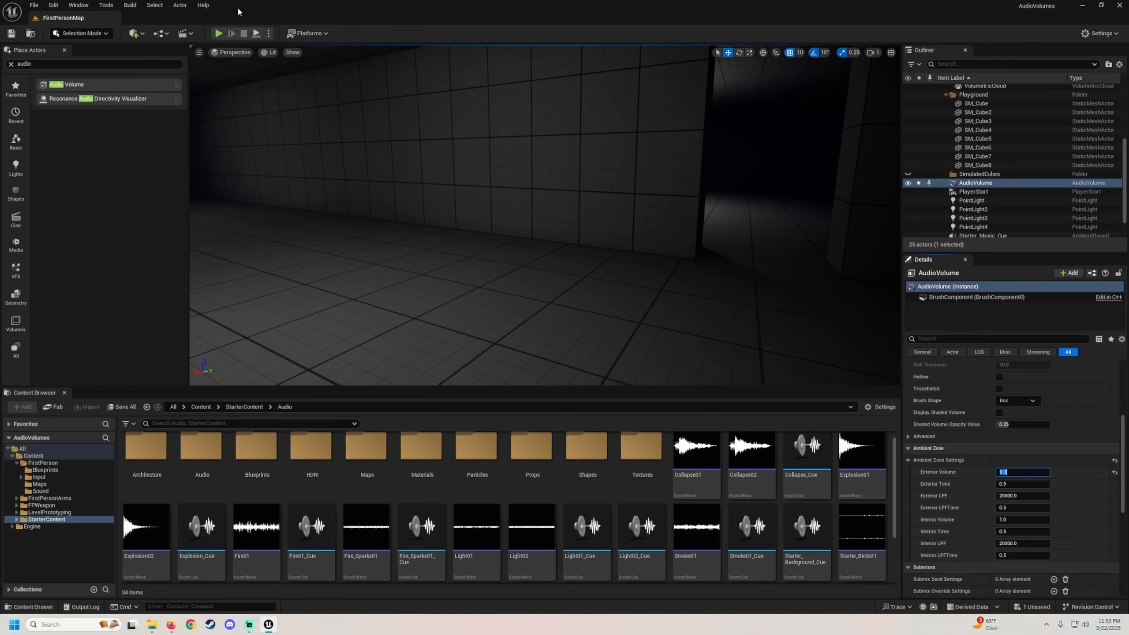
click(218, 33)
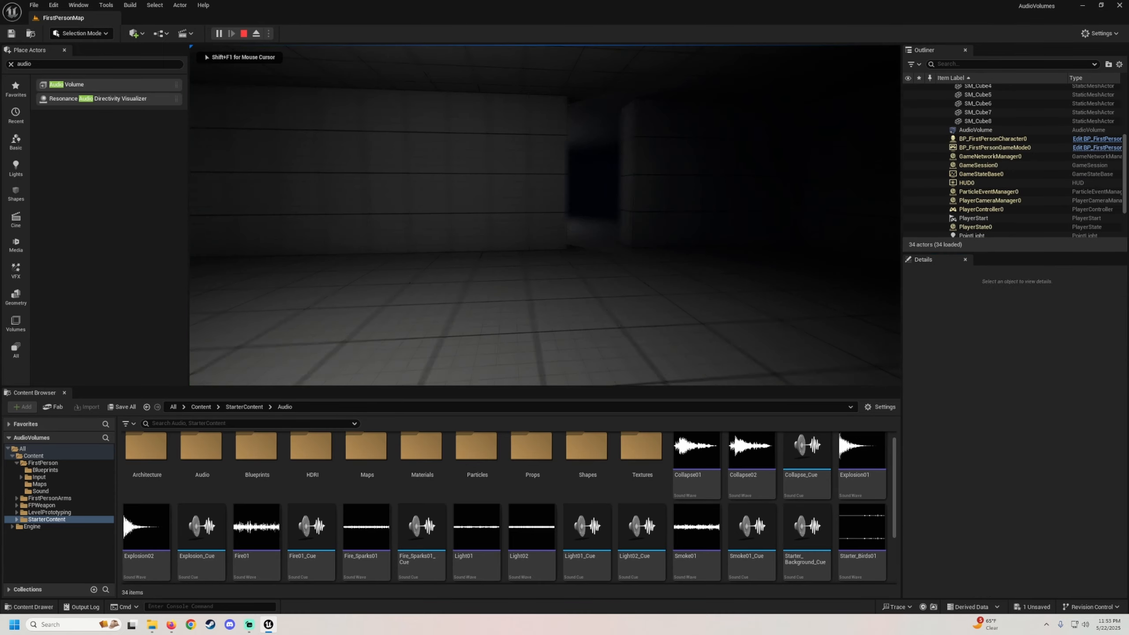
key(w)
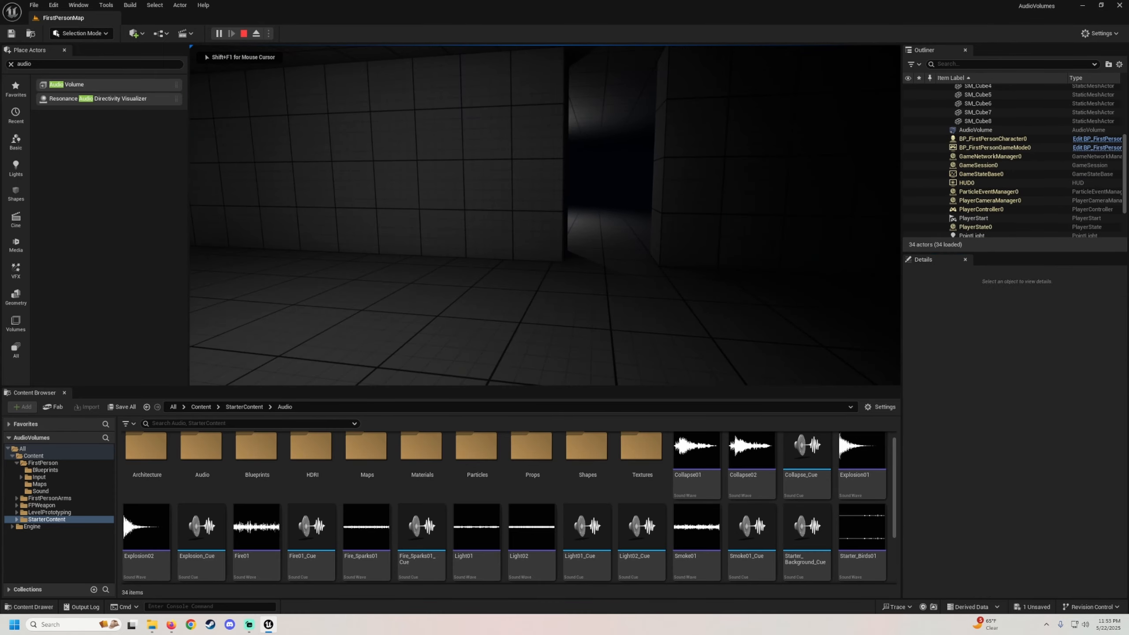
key(w)
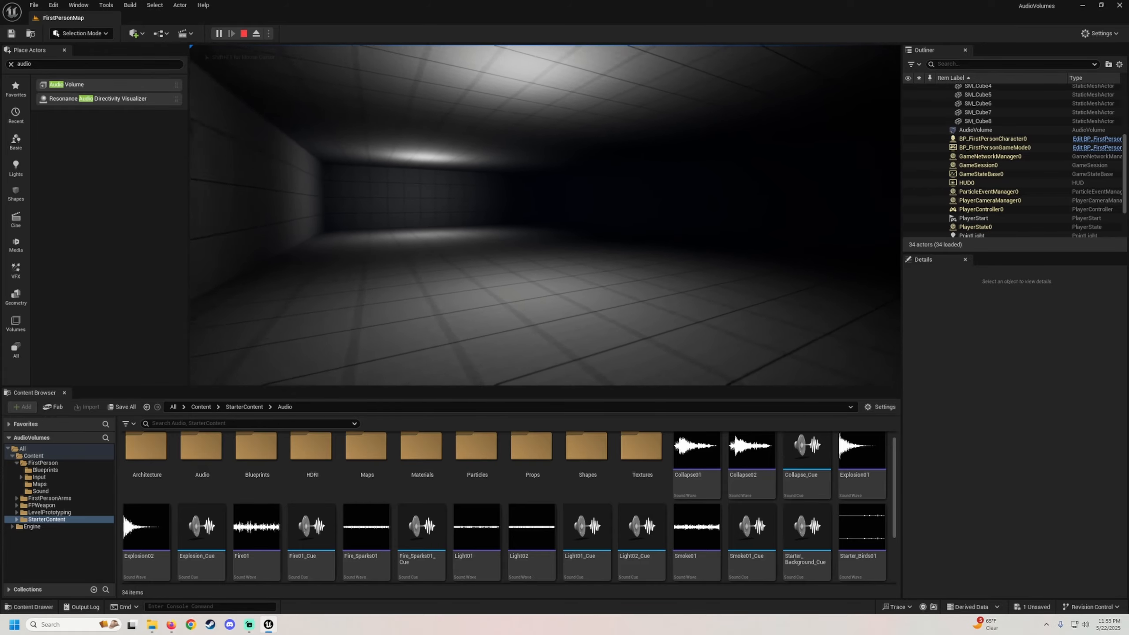
key(w)
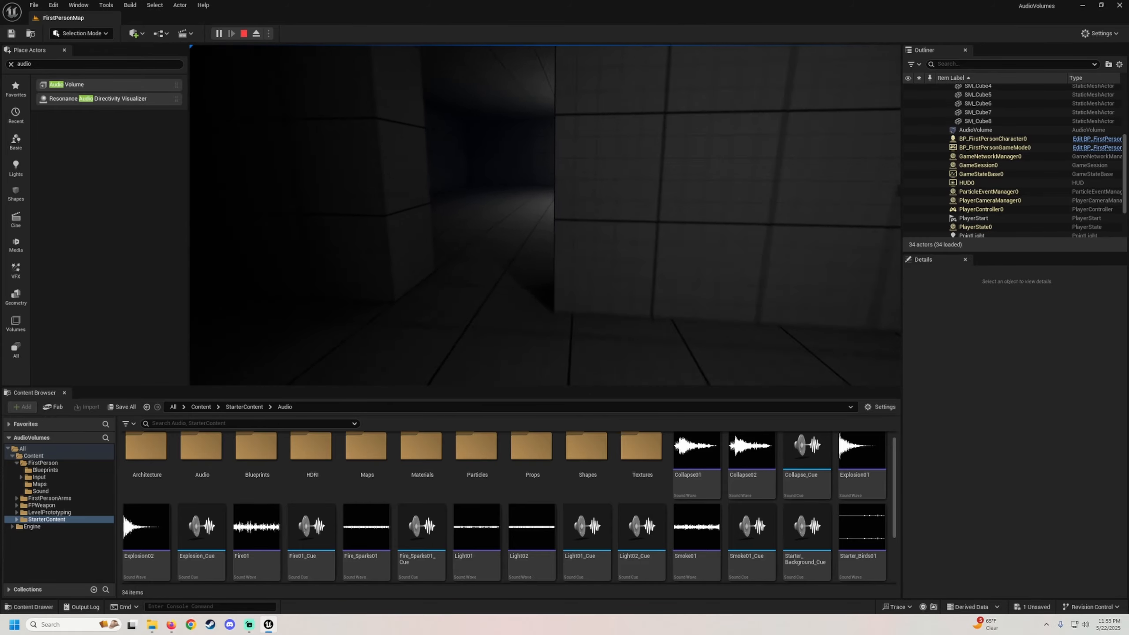
key(w)
key(s)
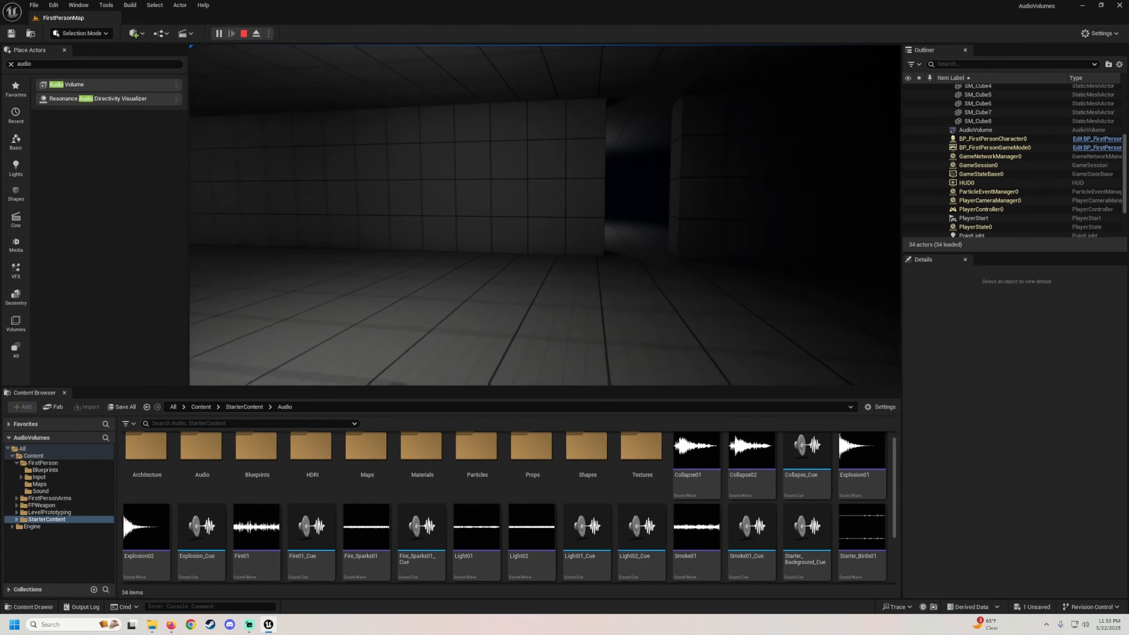
key(Escape)
Save the modified AudioVolume with the level content
click(128, 406)
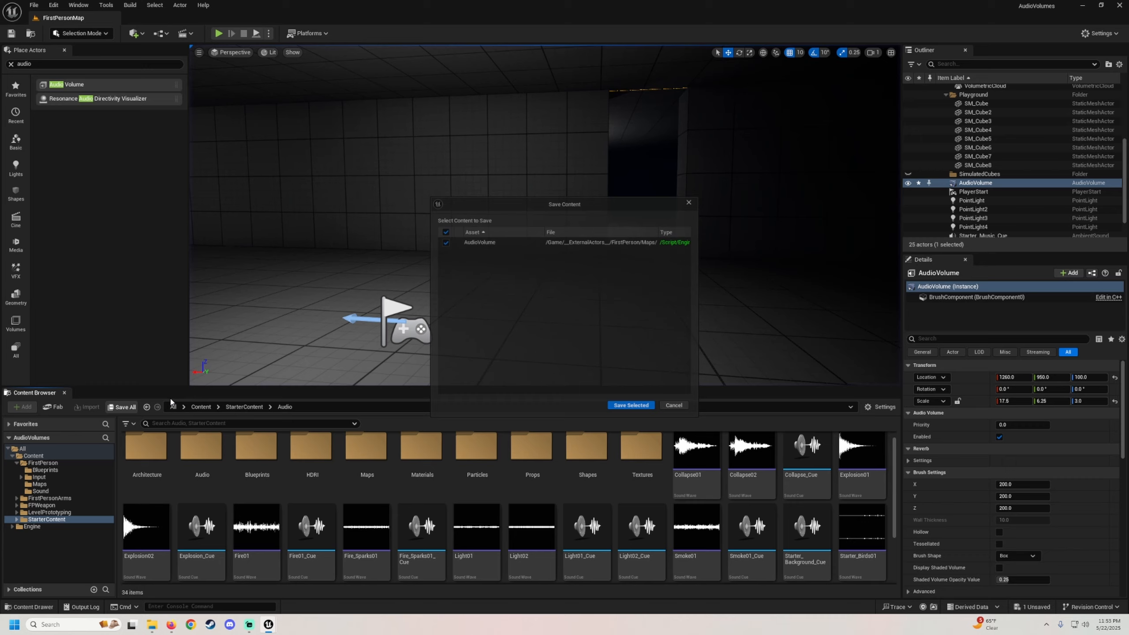
click(638, 408)
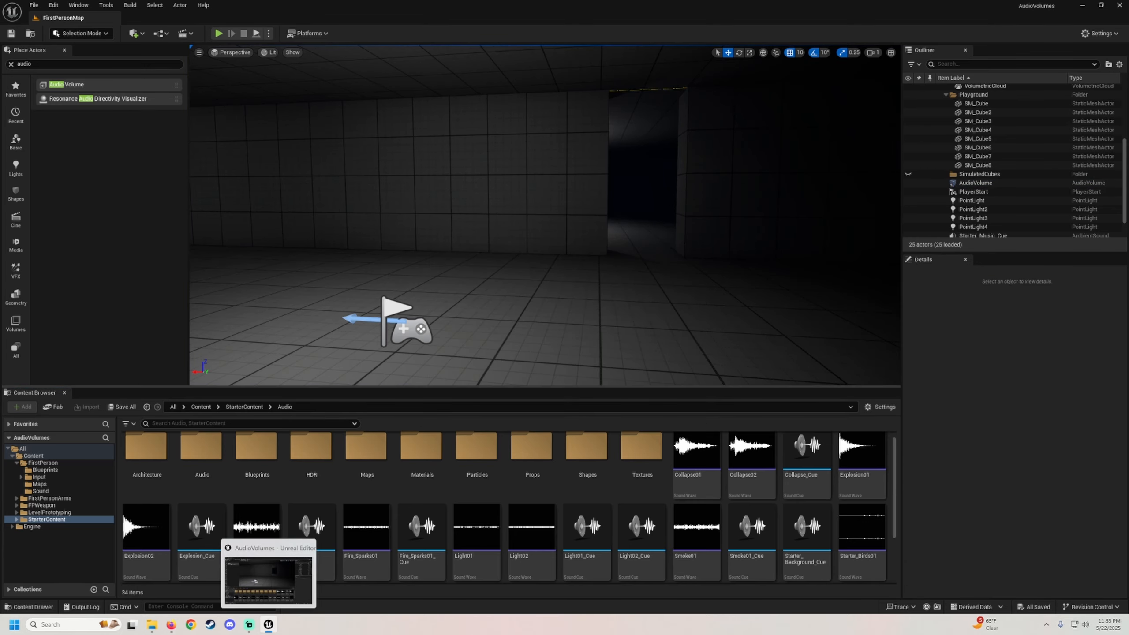
Select the AudioVolume actor and expand its Reverb settings
mouse_move(524, 249)
mouse_down()
mouse_move(506, 227)
mouse_move(507, 254)
mouse_up()
double_click(975, 182)
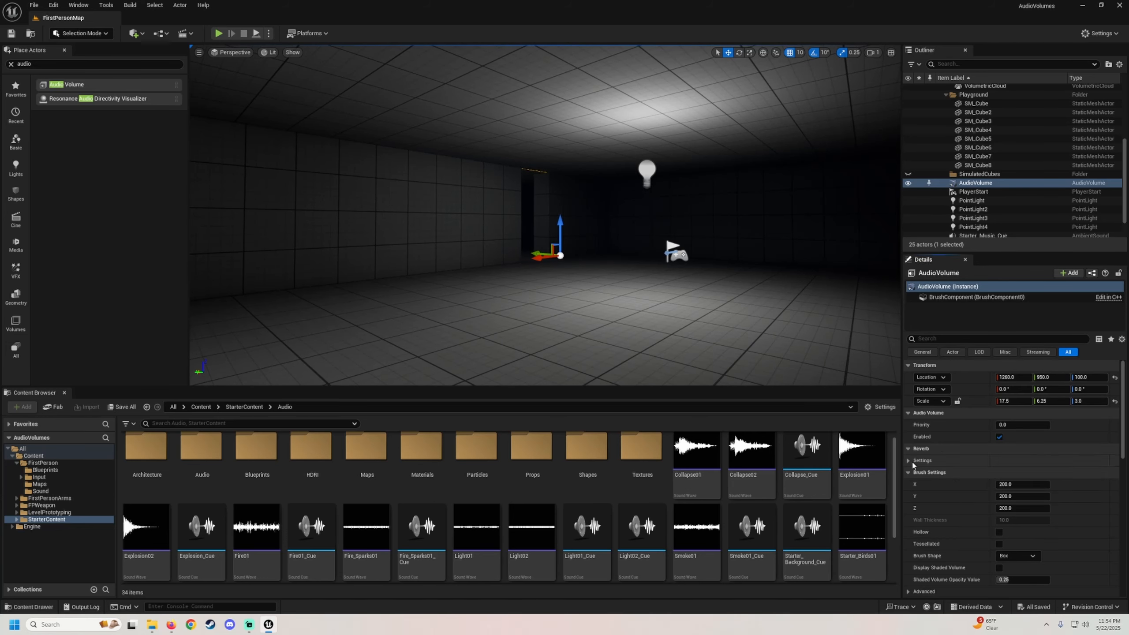
click(923, 460)
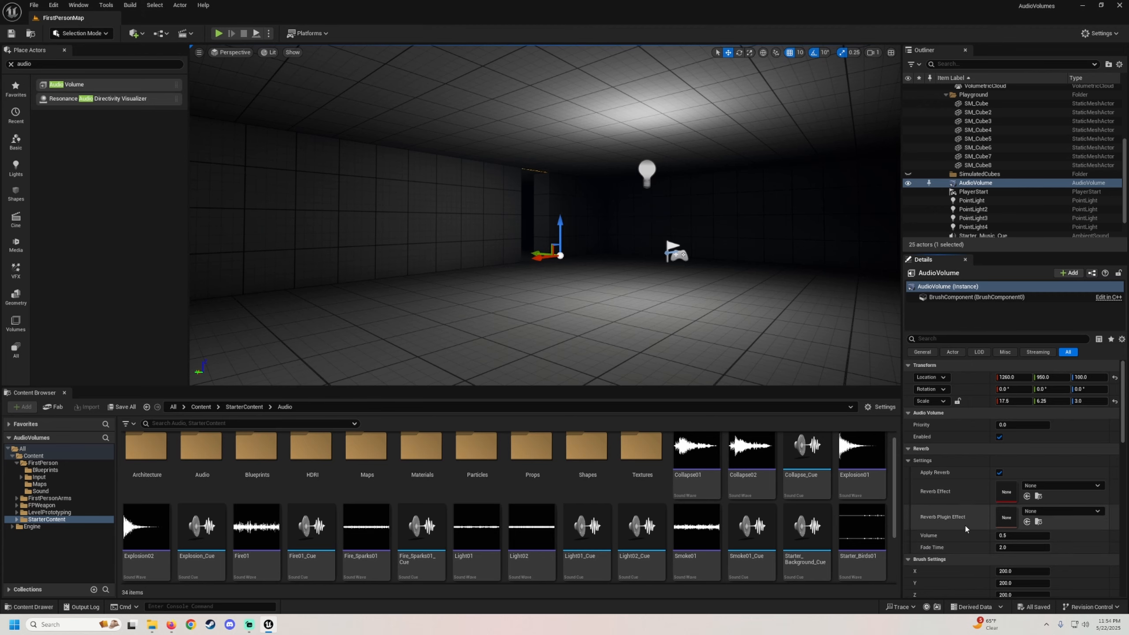
scroll(943, 485, down, 2)
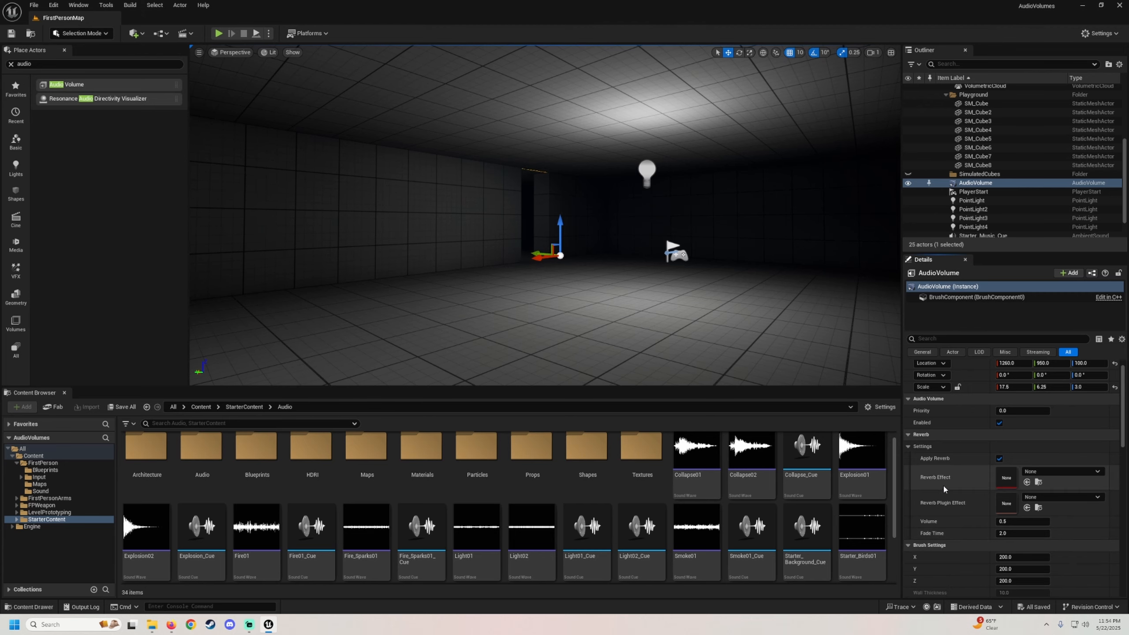
Examine the Reverb Effect assets that can be assigned to the AudioVolume without choosing one
click(1070, 442)
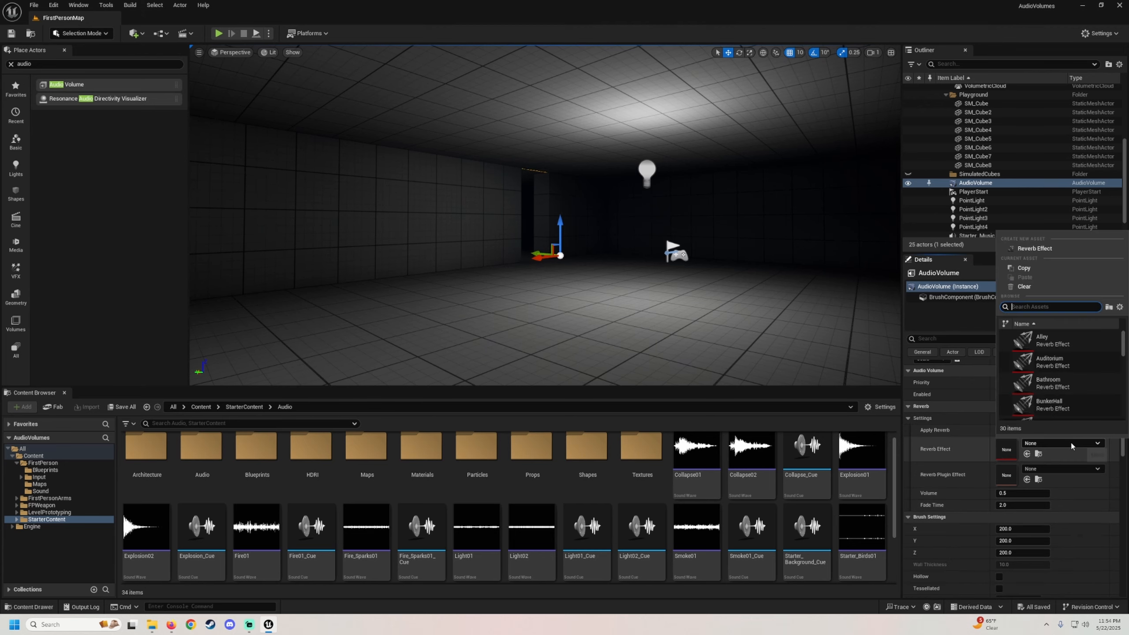
click(1071, 442)
right_drag(729, 284, 764, 269)
right_drag(558, 182, 548, 182)
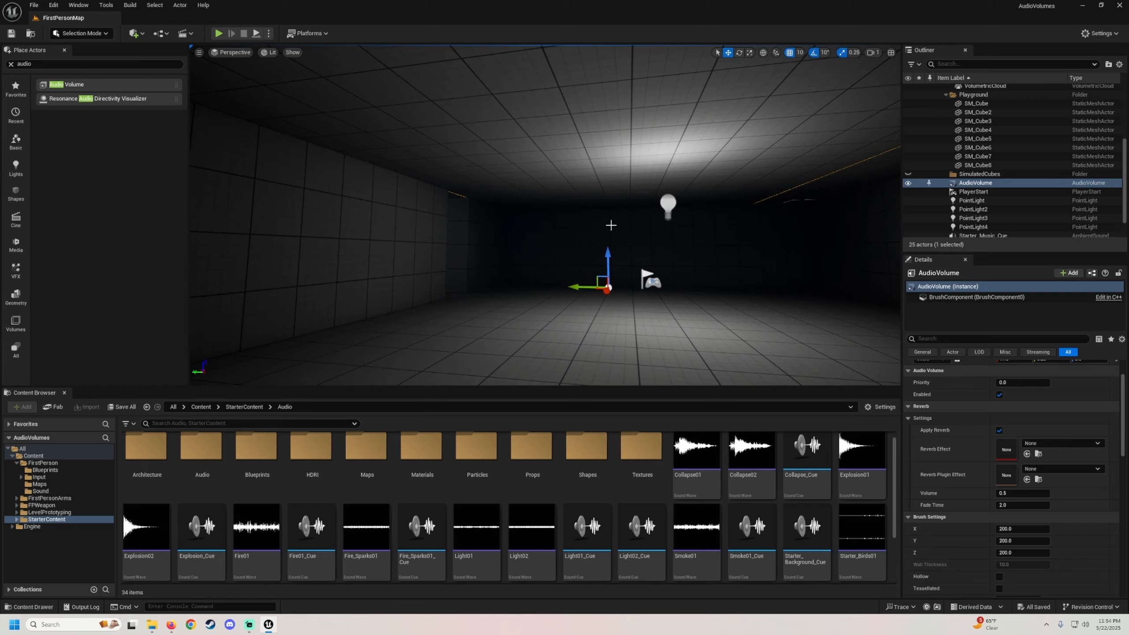
mouse_move(520, 266)
right_down()
mouse_move(493, 267)
mouse_move(516, 280)
right_up()
key(d)
click(1059, 444)
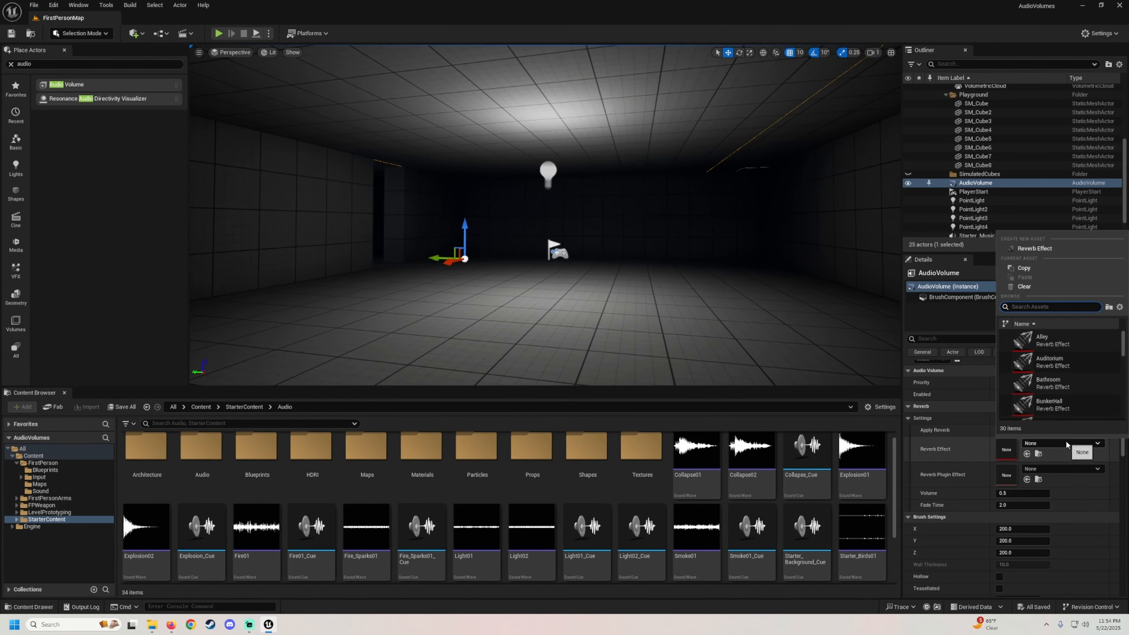
click(1064, 441)
Bring the doorway between the two dark rooms into view and clear the "audio" filter from the placeable actors
right_drag(738, 311, 717, 298)
key(w)
key(w)
right_drag(545, 215, 369, 216)
key(w)
key(w)
right_drag(545, 250, 420, 253)
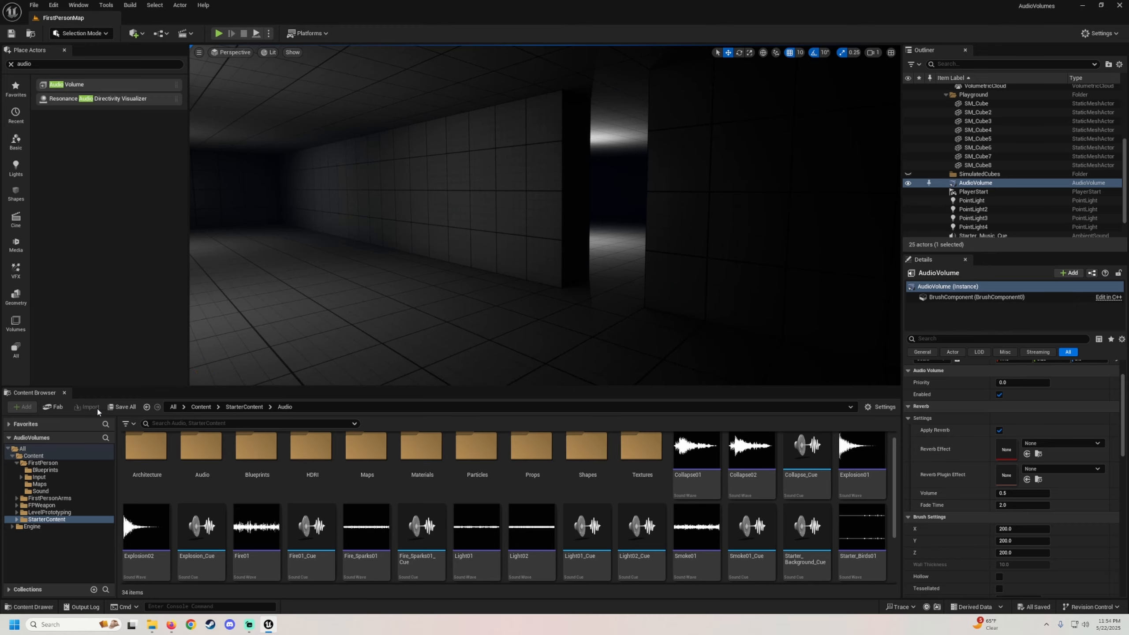
right_drag(368, 304, 351, 293)
key(s)
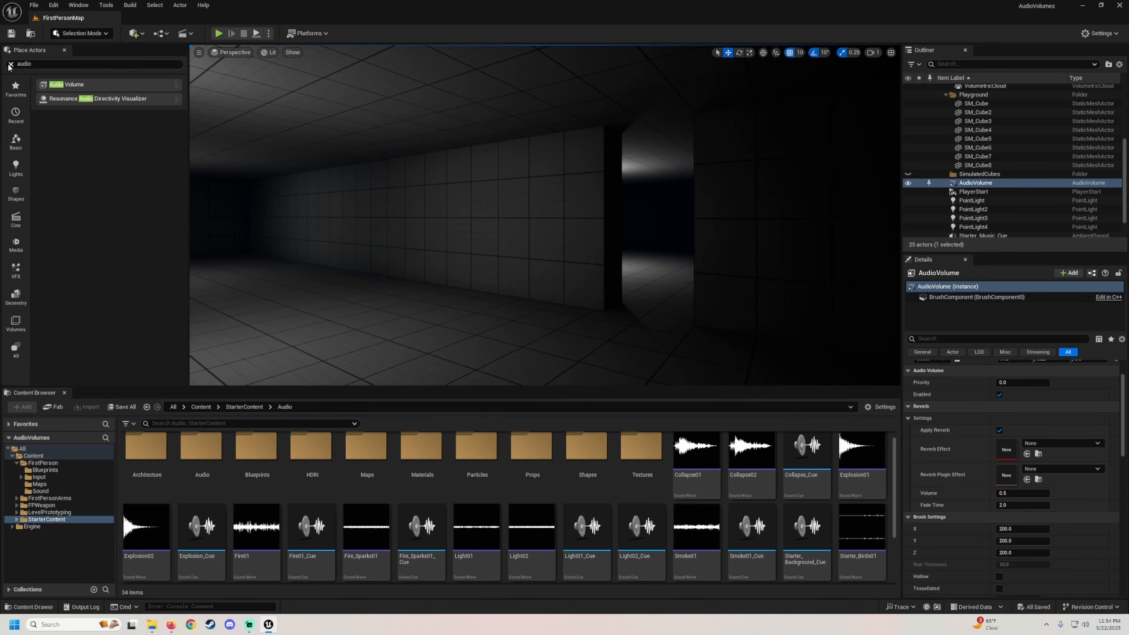
click(11, 64)
right_drag(389, 186, 398, 209)
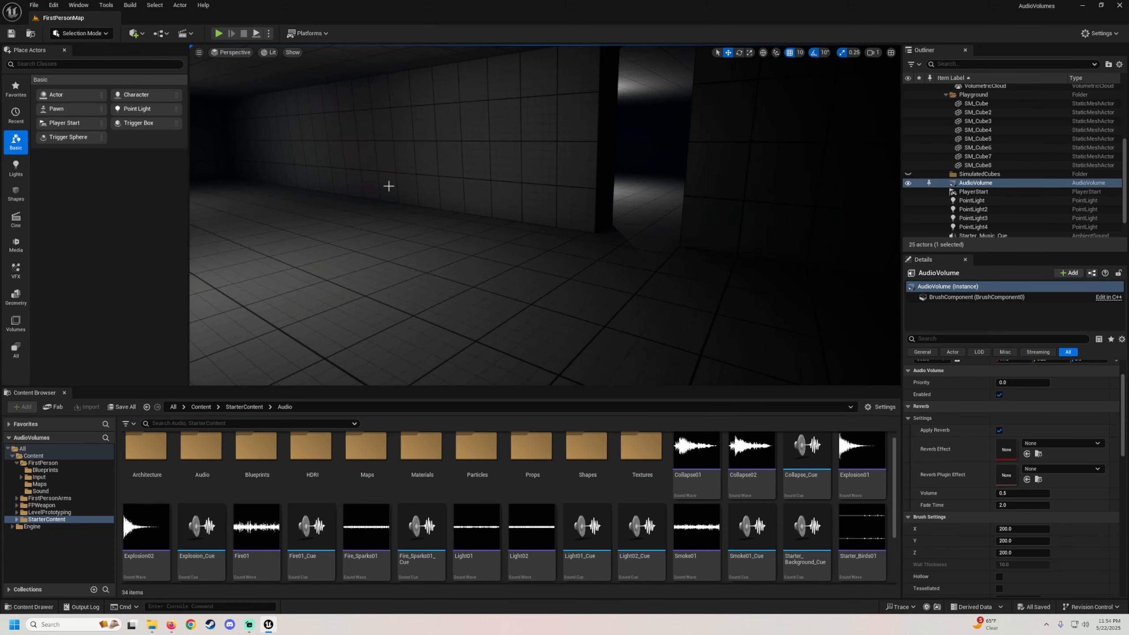